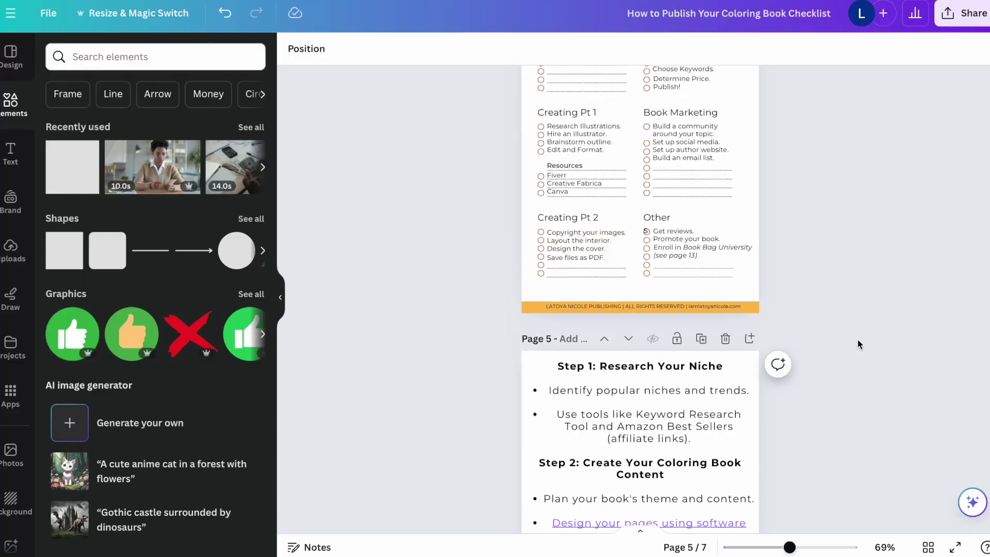
Show all the design pages at once as a grid and browse through them.
scroll(858, 339, "down", 3)
left_click(929, 547)
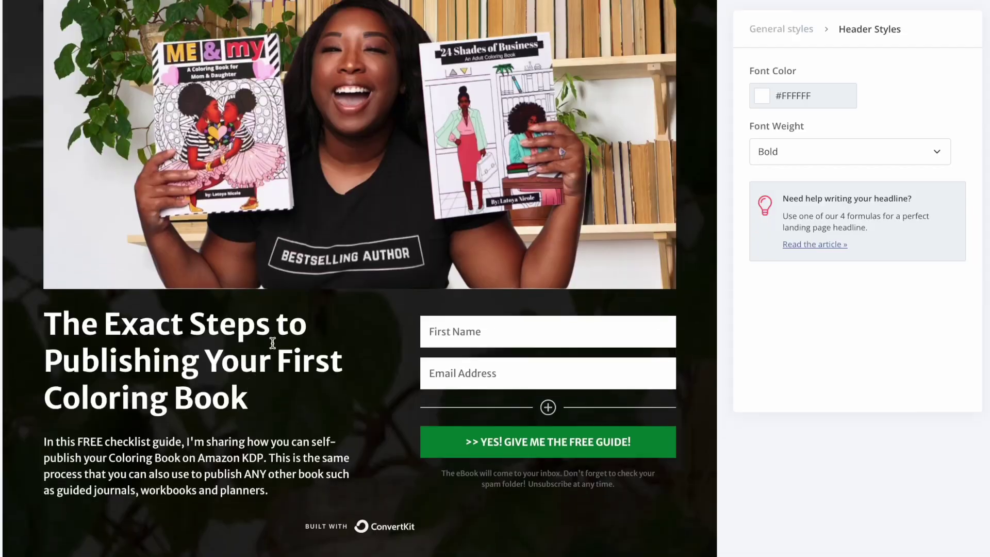
scroll(272, 343, "up", 2)
scroll(401, 374, "down", 1)
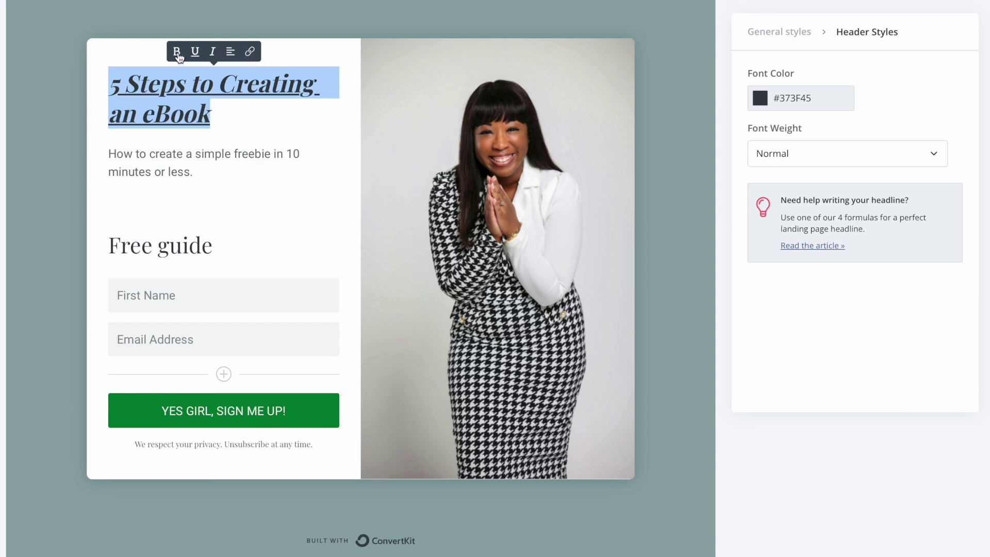
Cycle the alignment of the '5 Steps to Creating an eBook' headline until it is left-aligned.
left_click(231, 53)
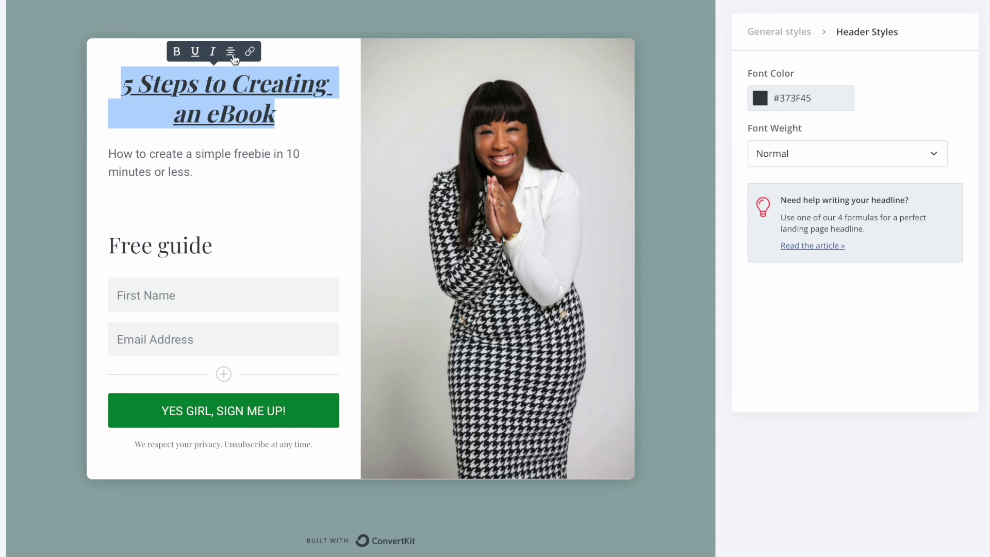
left_click(231, 53)
left_click(231, 53)
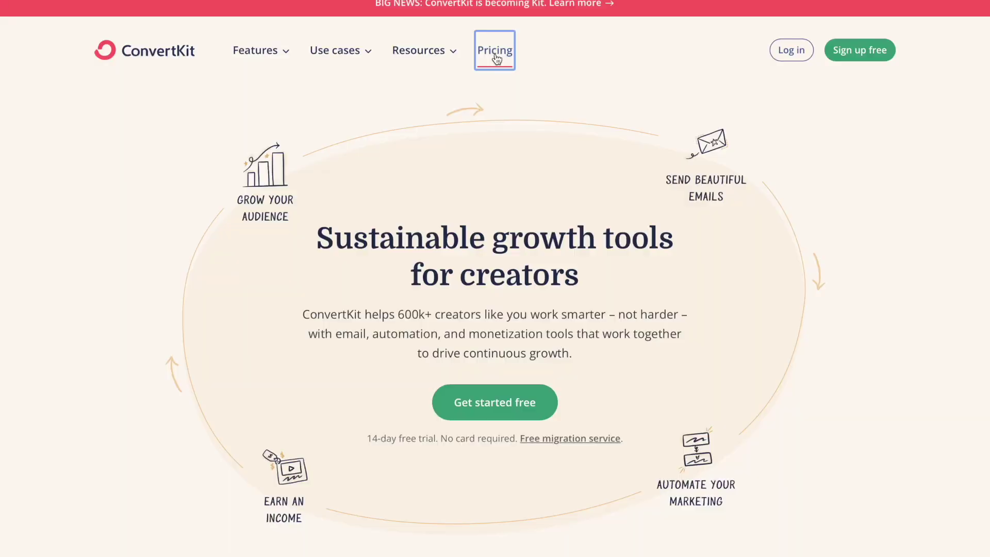
Open ConvertKit's pricing page listing the Newsletter, Creator and Pro plans.
left_click(496, 59)
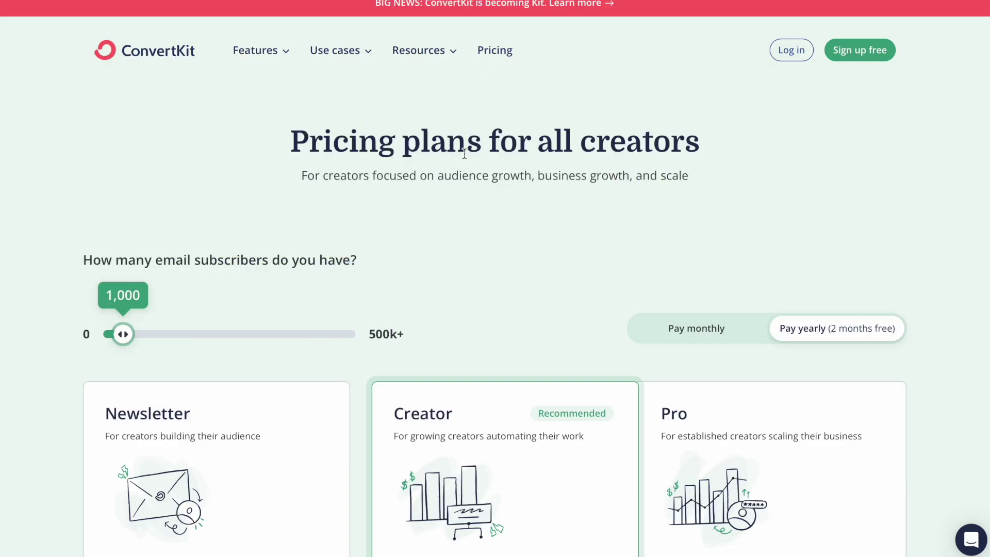
Compare plan prices at 10,000 subscribers, briefly highlighting the free Newsletter plan details.
scroll(352, 322, "down", 3)
scroll(352, 324, "down", 1)
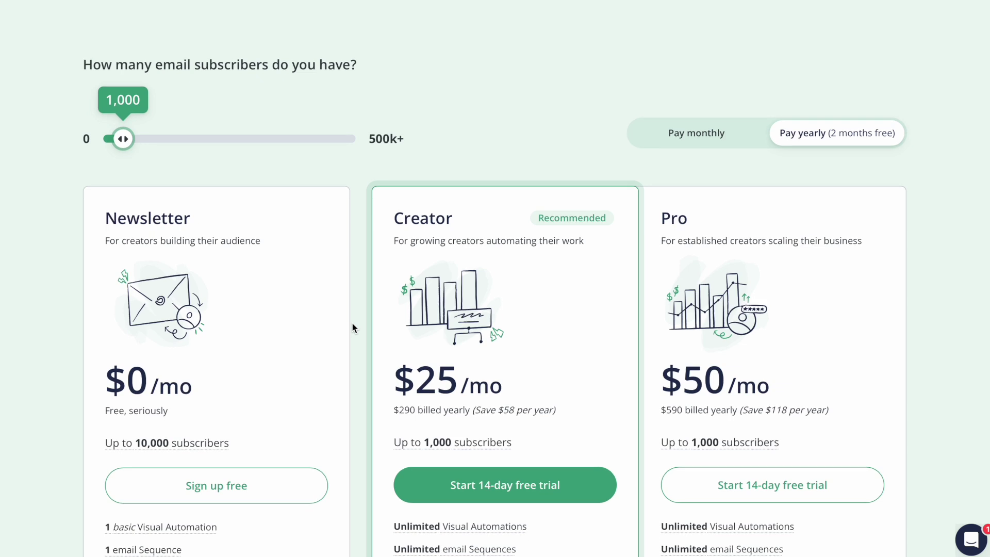
left_click_drag(123, 139, 144, 140)
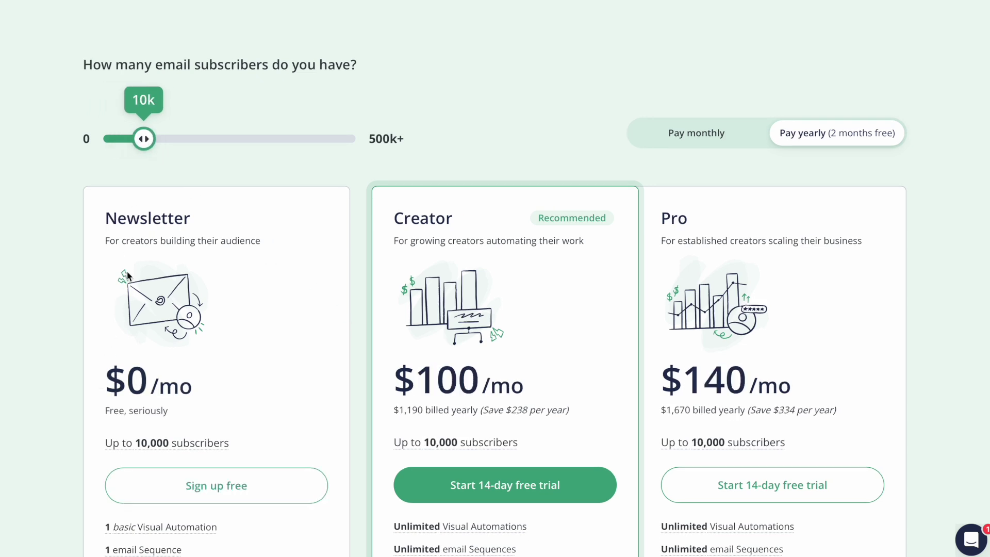
scroll(127, 276, "down", 3)
left_click_drag(99, 109, 243, 380)
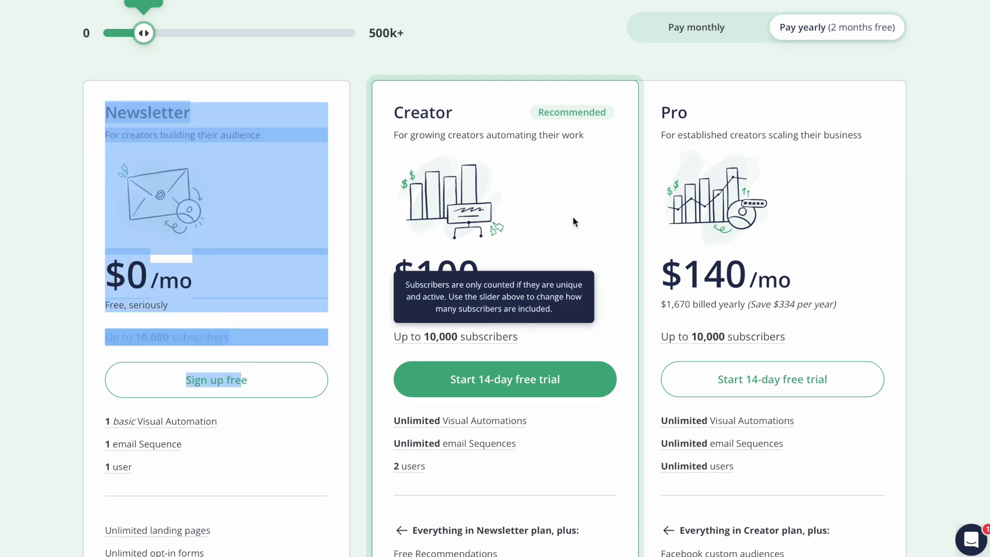
scroll(810, 31, "up", 8)
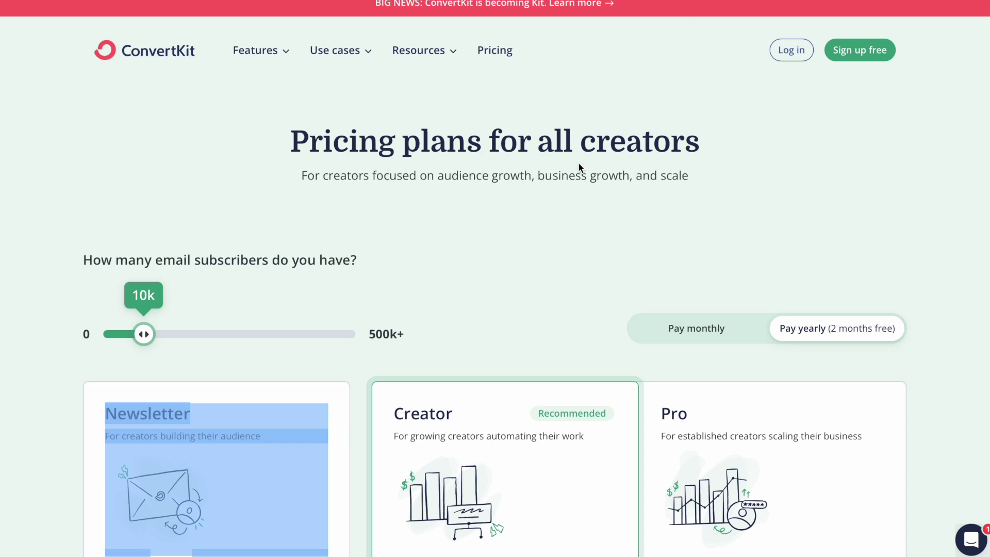
left_click(538, 279)
scroll(538, 279, "down", 5)
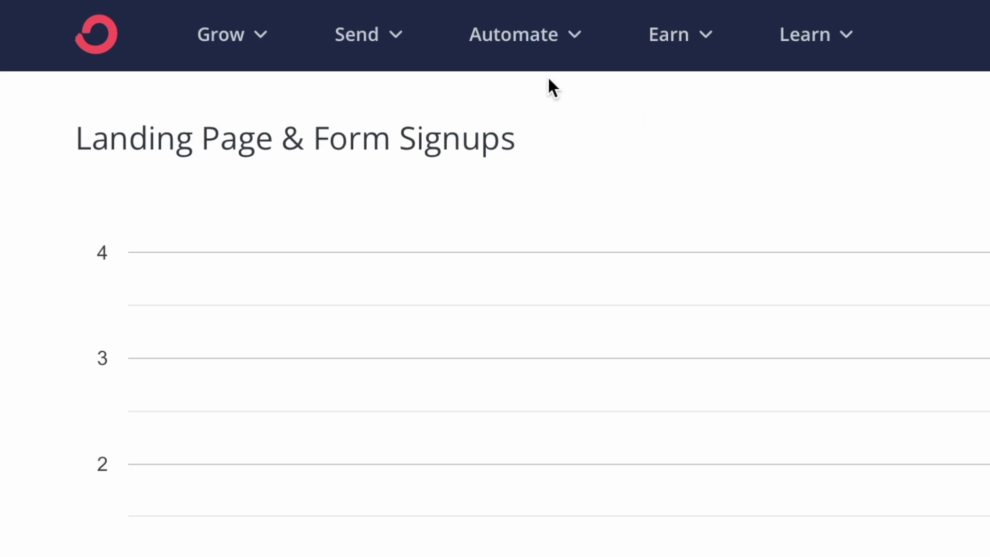
Start a new hosted landing page from Grow > Landing Pages & Forms.
left_click(222, 35)
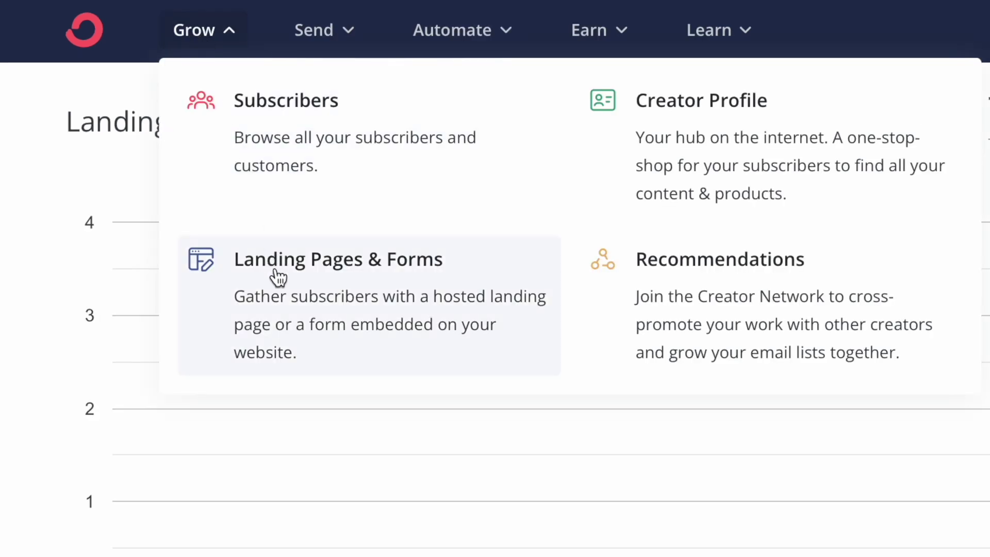
left_click(340, 298)
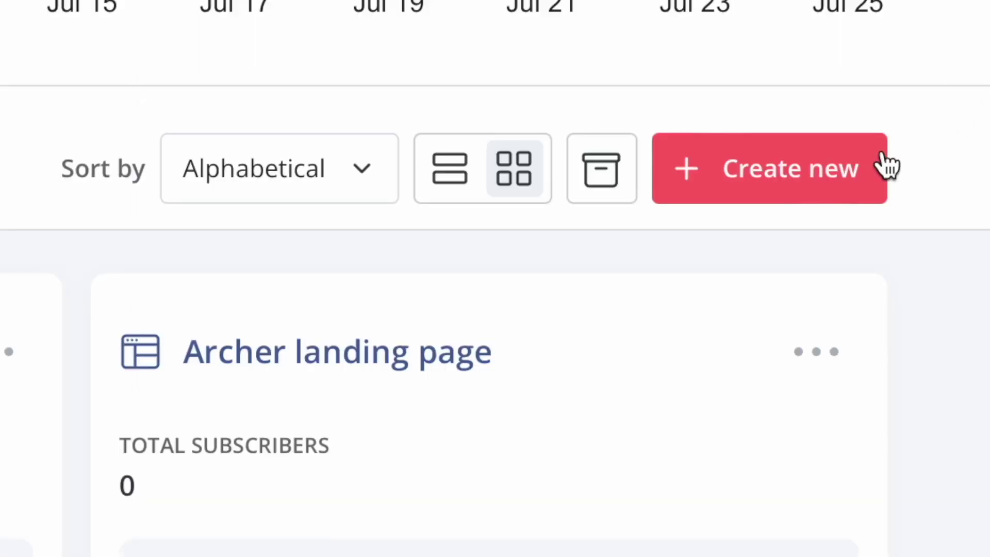
left_click(824, 190)
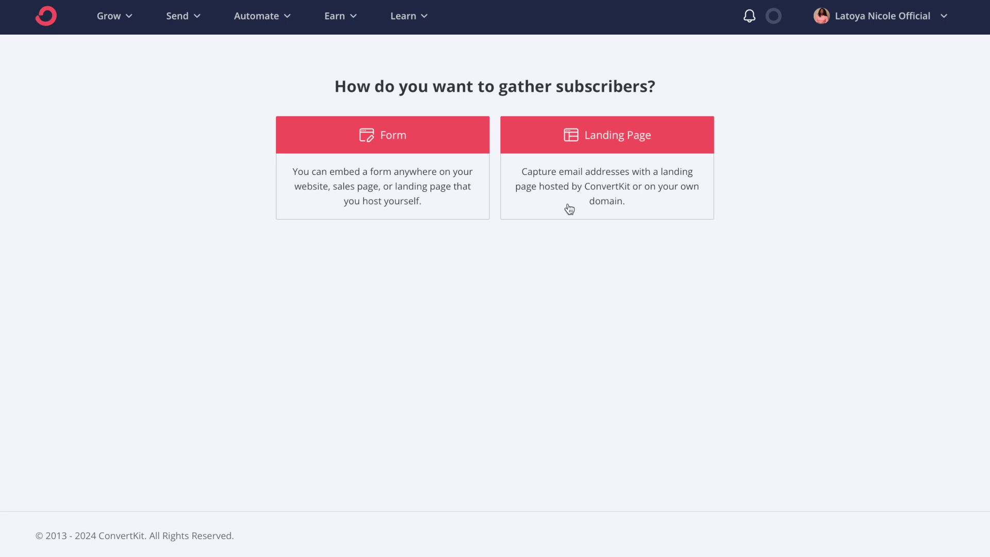
left_click(627, 192)
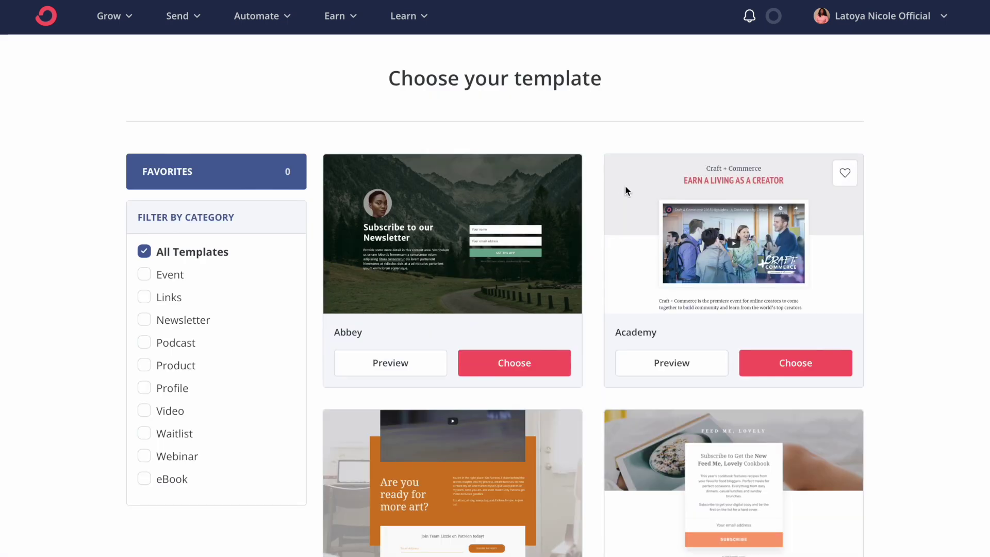
Browse the landing page template gallery, filtering to Newsletter templates.
scroll(626, 187, "down", 3)
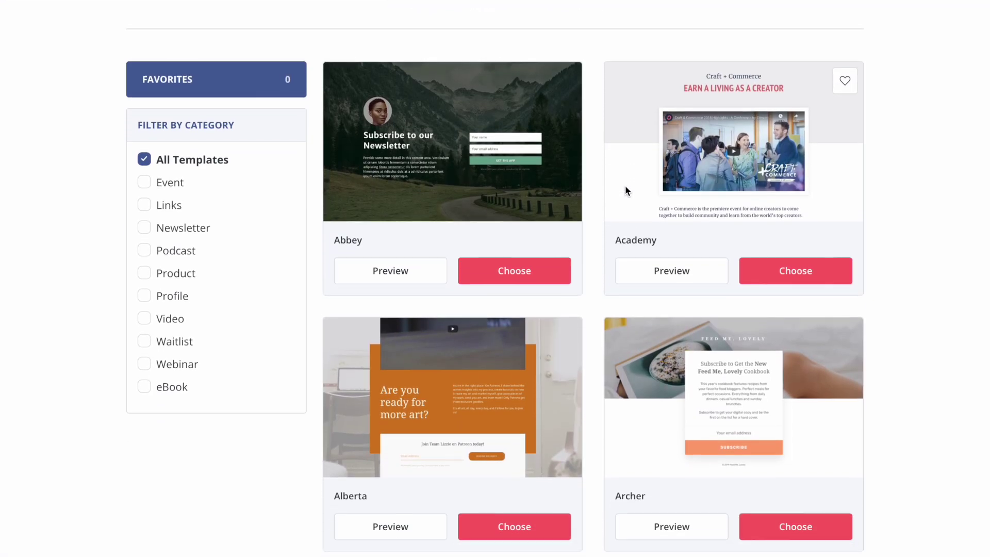
scroll(626, 190, "down", 6)
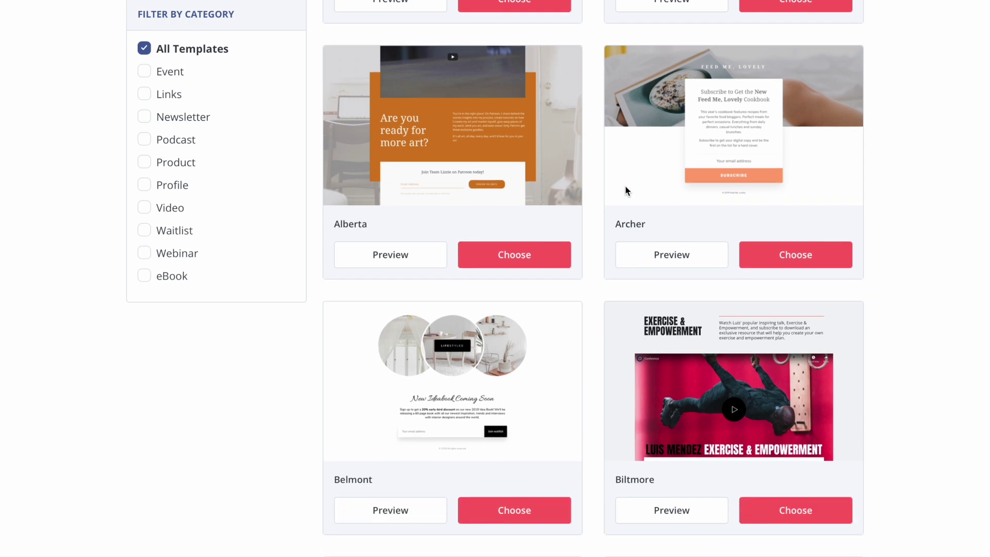
scroll(625, 190, "down", 15)
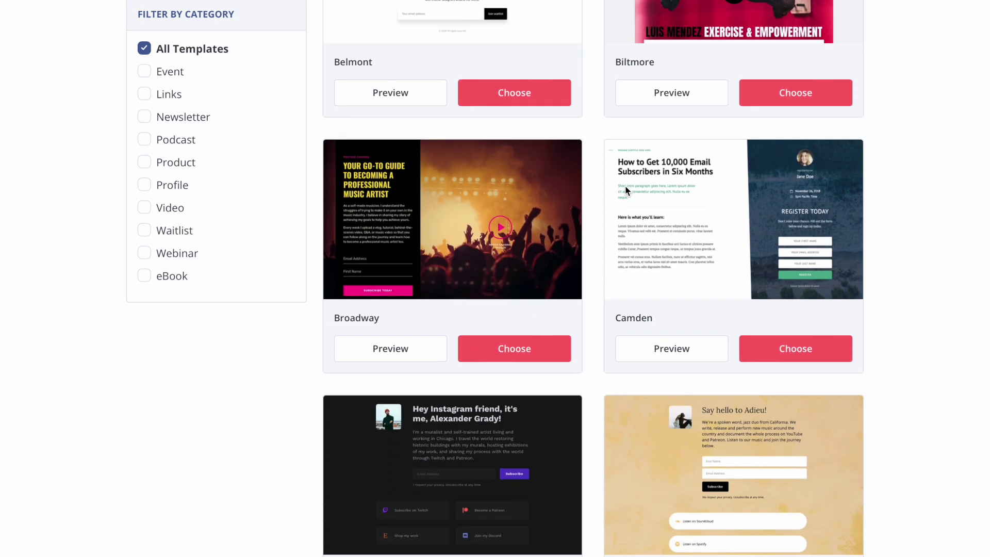
scroll(625, 190, "down", 6)
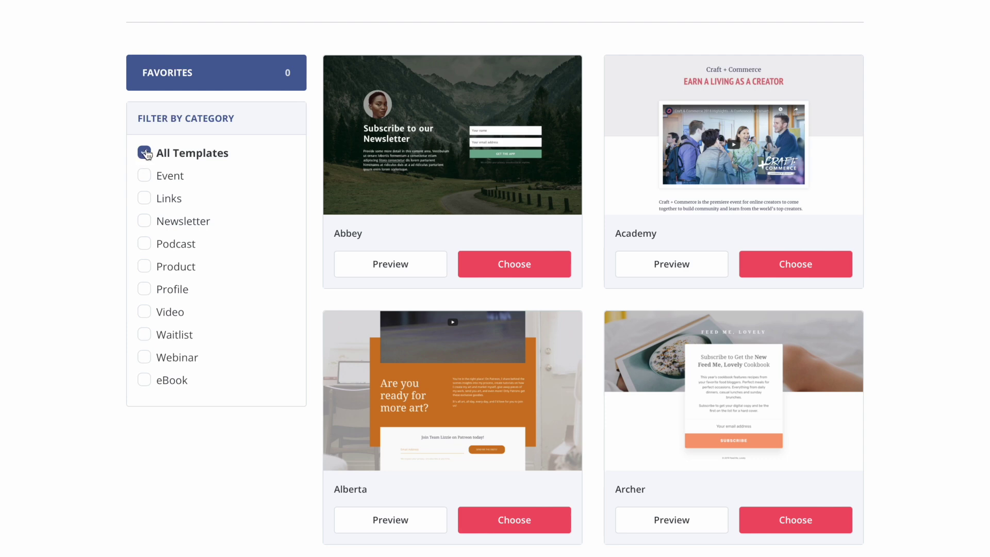
left_click(145, 222)
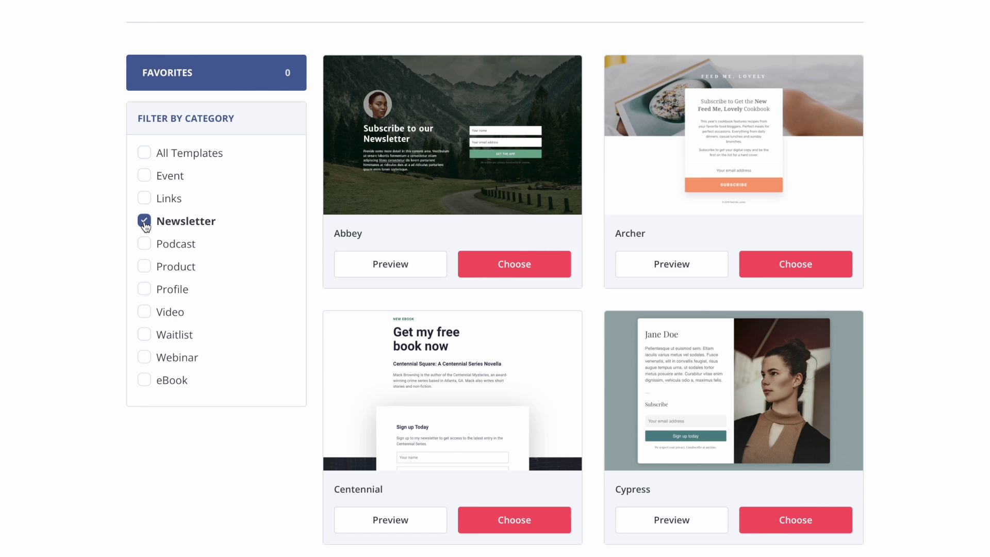
scroll(426, 298, "down", 2)
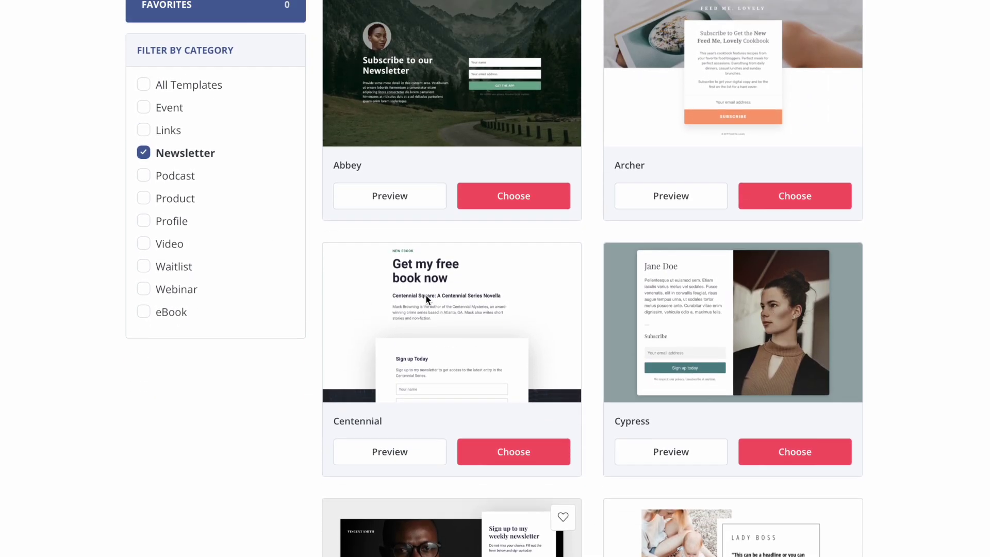
scroll(280, 268, "up", 5)
Filter templates by Waitlist, then eBook, then switch back to All Templates.
left_click(144, 434)
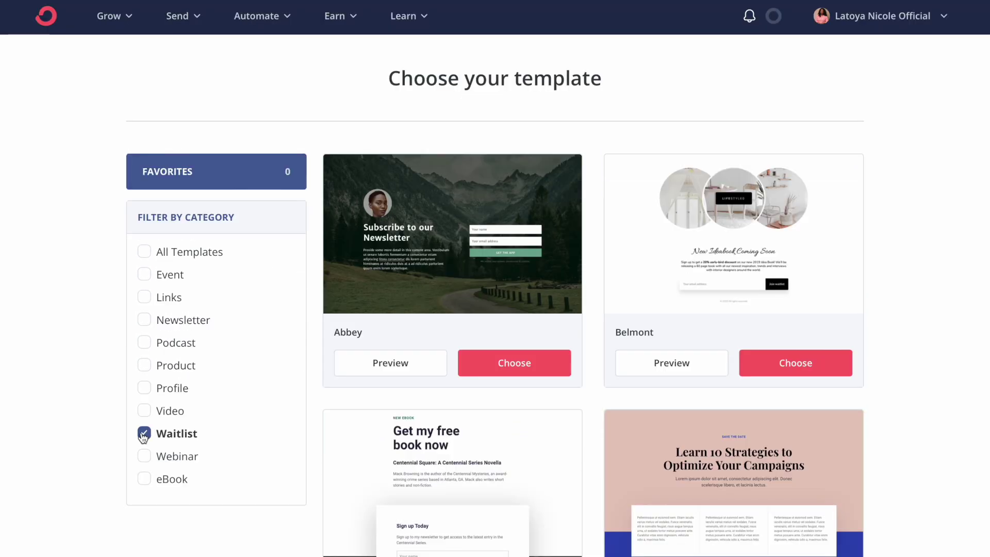
scroll(279, 413, "down", 4)
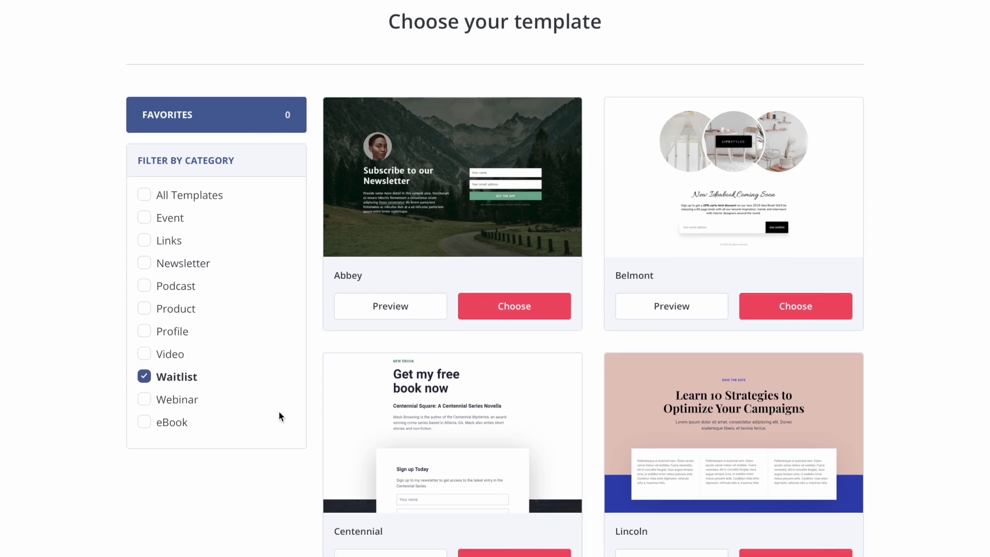
scroll(278, 416, "down", 5)
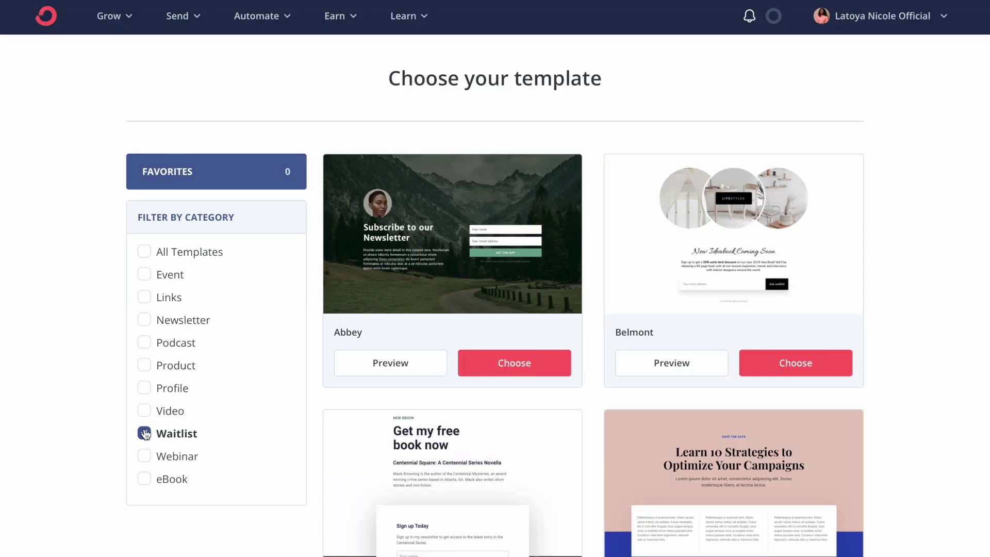
left_click(145, 434)
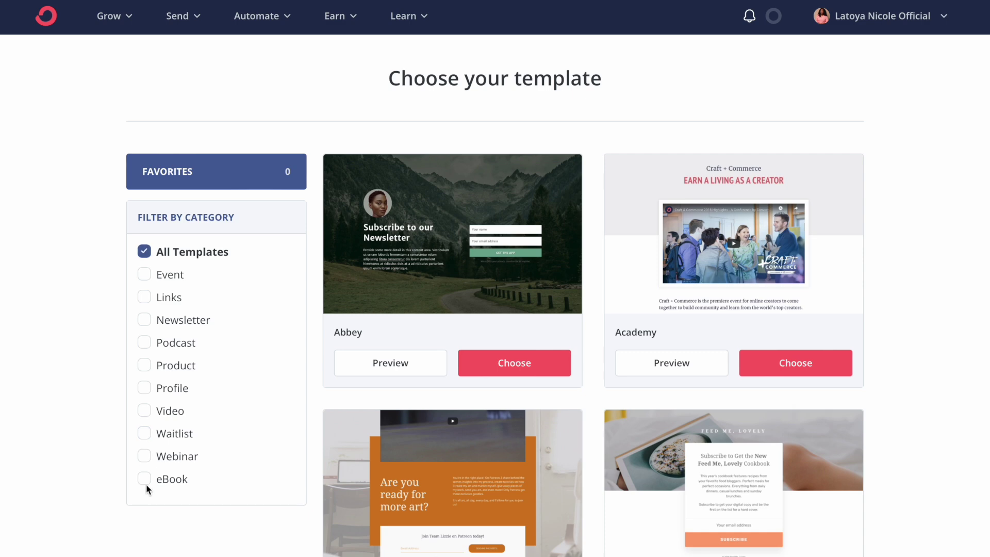
left_click(143, 479)
scroll(273, 473, "down", 1)
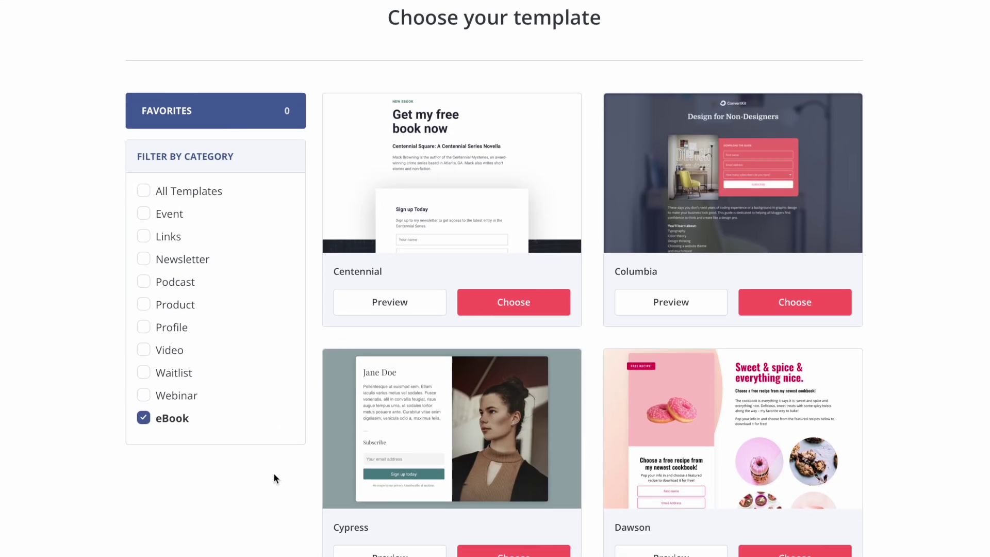
left_click(144, 252)
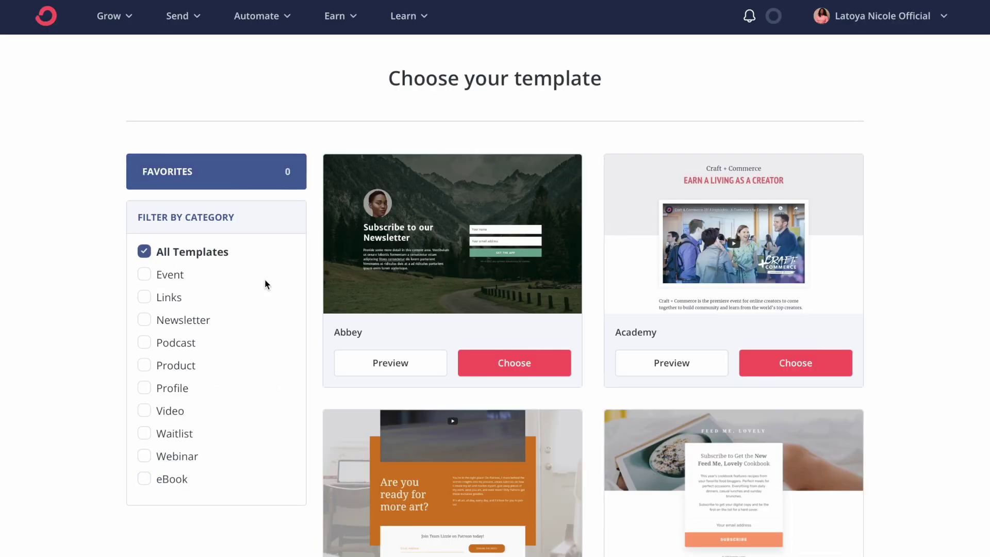
Preview the Cypress template and choose it for the landing page.
scroll(568, 320, "down", 10)
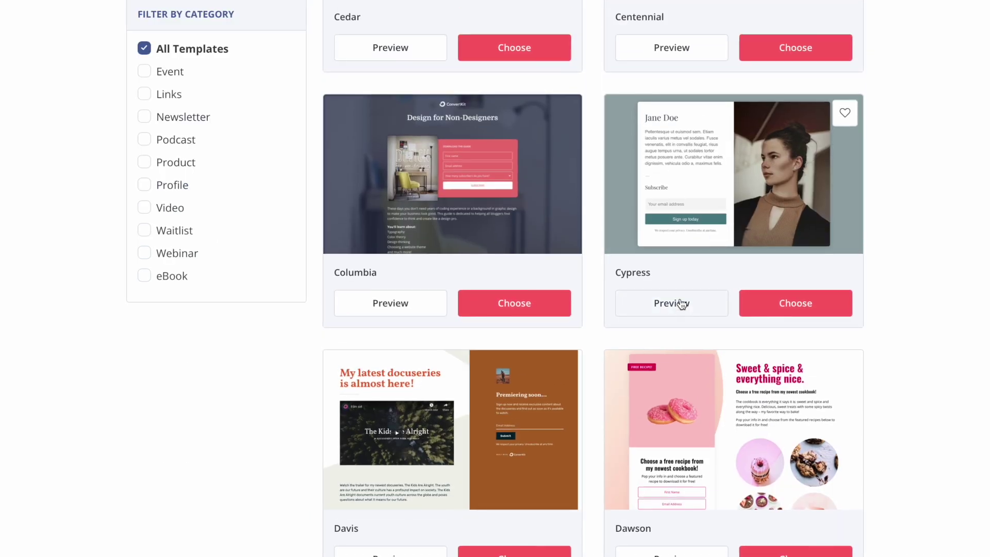
left_click(680, 304)
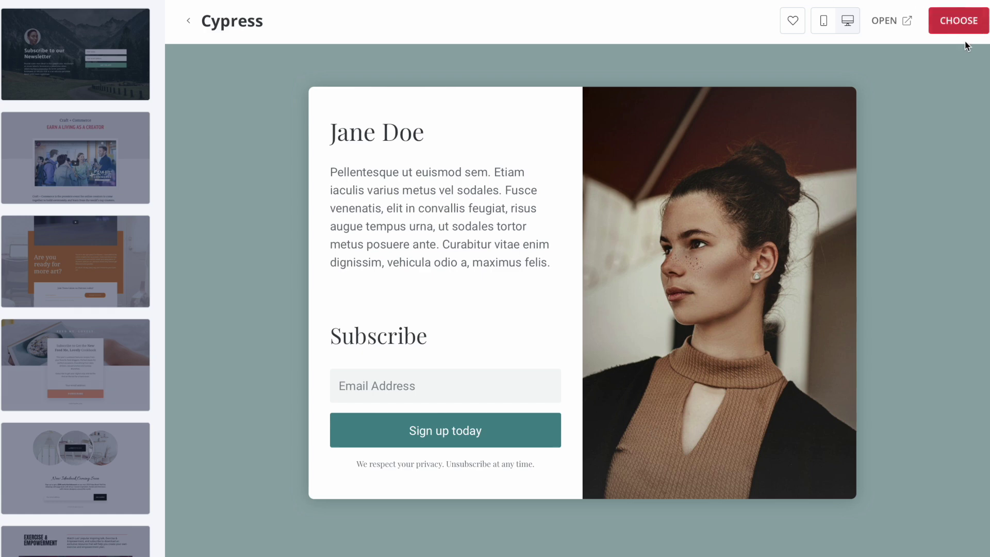
left_click(954, 24)
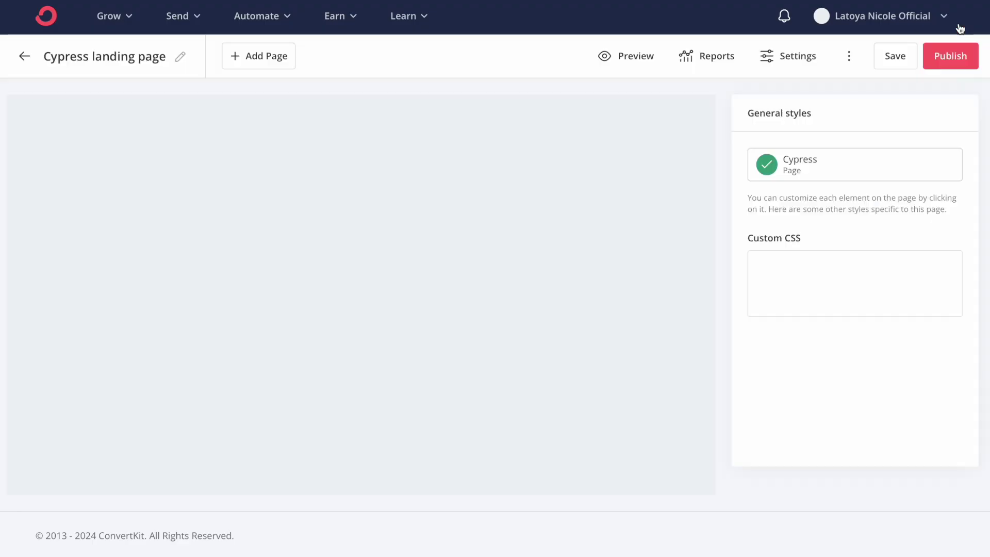
Rename the Cypress landing page to 'eBook Template'.
scroll(889, 191, "down", 1)
scroll(890, 192, "up", 1)
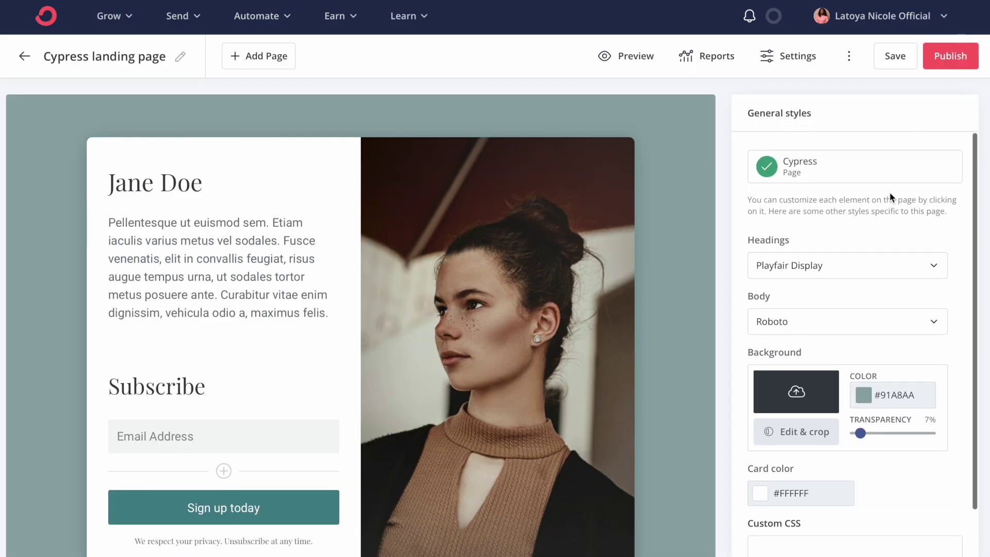
left_click(180, 59)
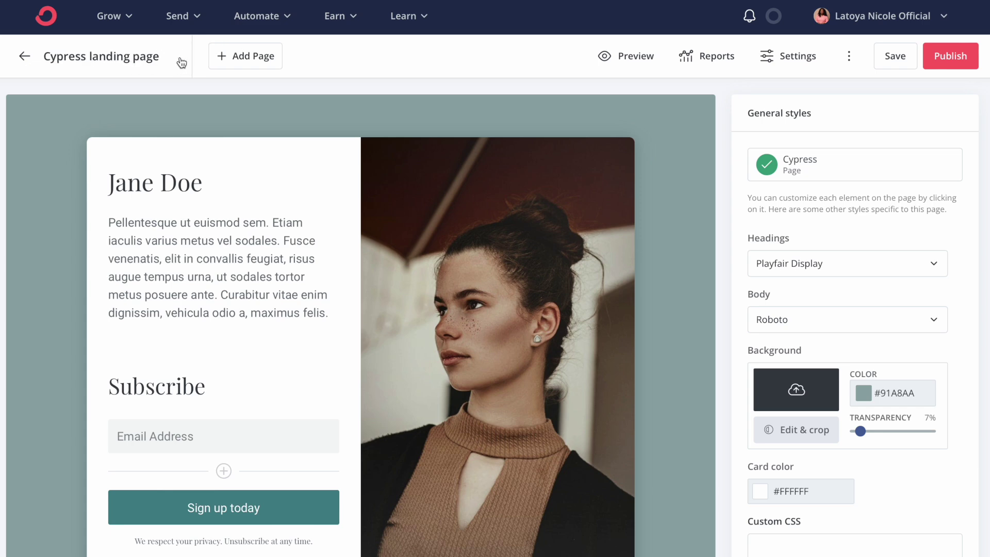
triple_click(134, 57)
type("eBook T")
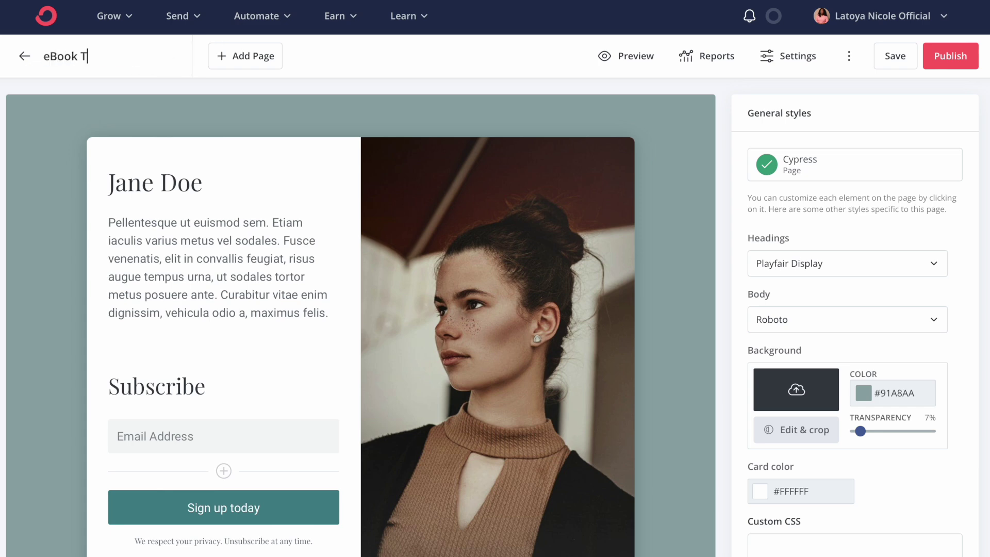
type("emplate")
key("Return")
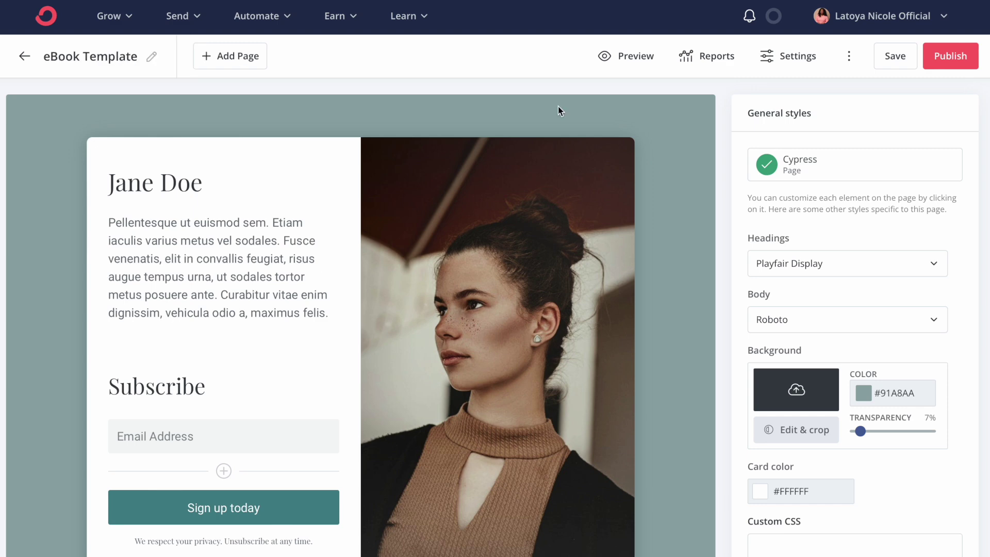
scroll(187, 129, "down", 1)
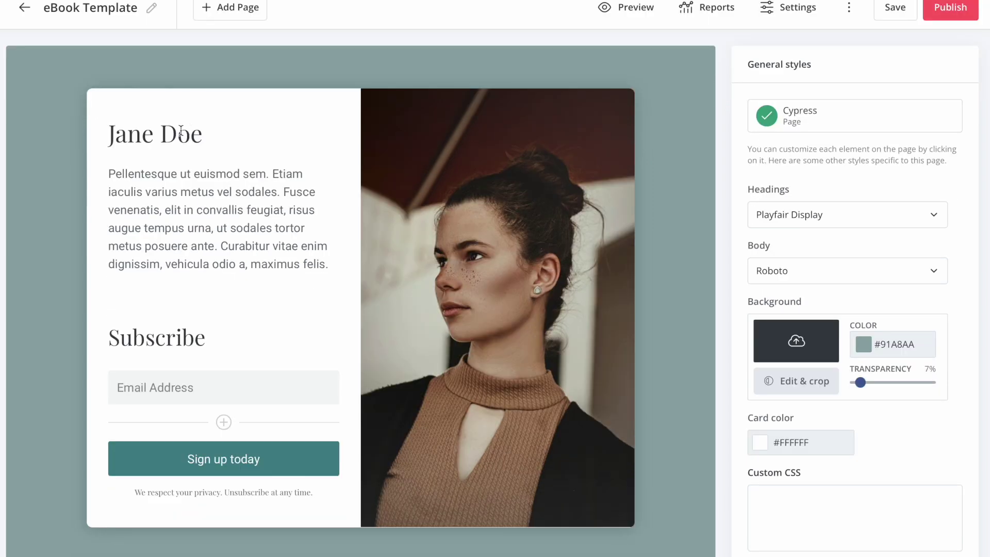
Replace the Jane Doe heading with '5 Steps to Creating an eBook'.
left_click(131, 136)
left_click_drag(202, 135, 107, 137)
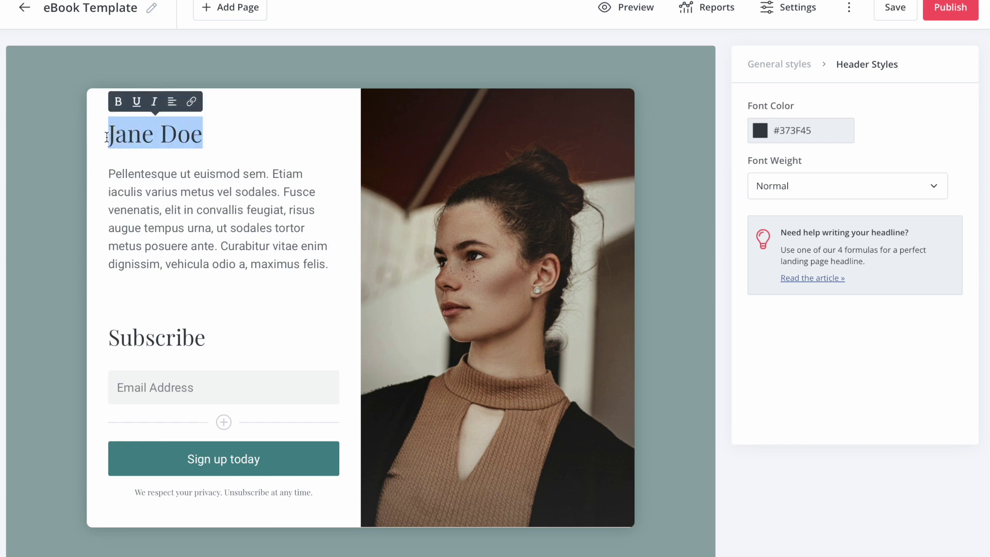
left_click(141, 136)
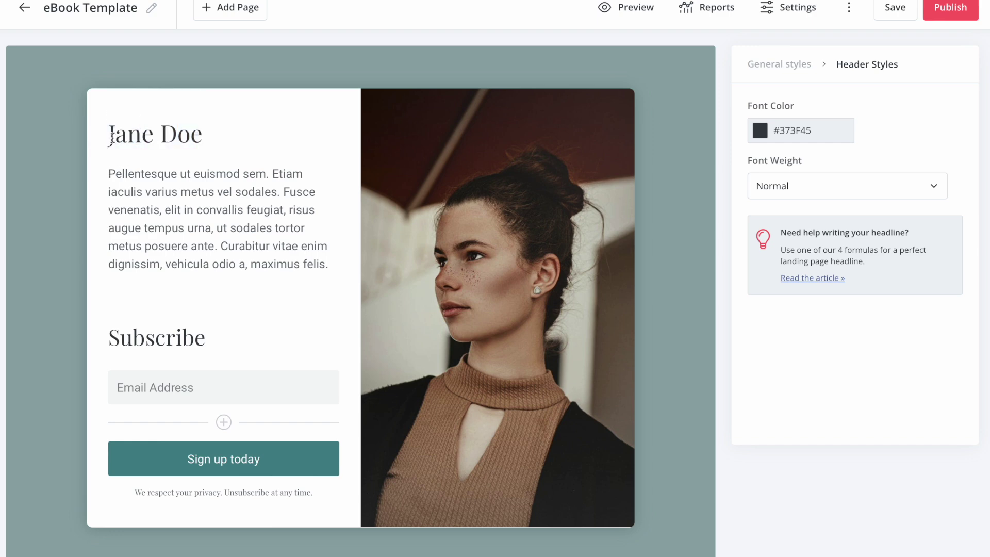
key("BackSpace")
key("BackSpace")
type("kdfln")
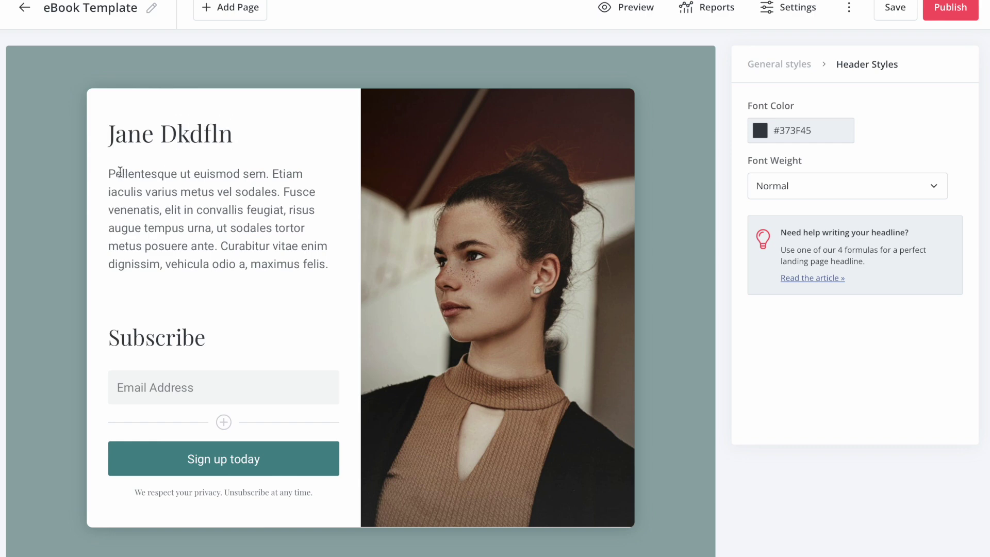
left_click_drag(107, 173, 345, 285)
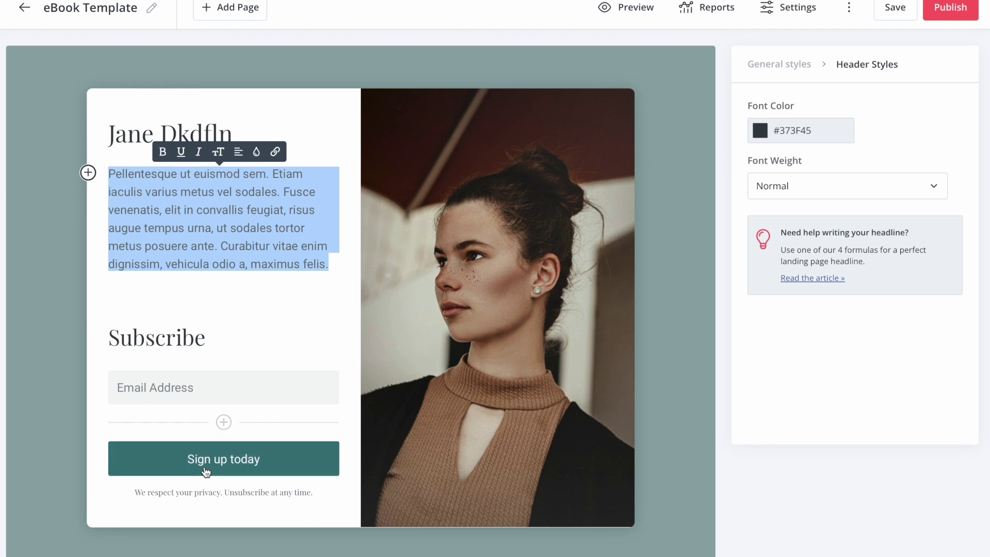
triple_click(215, 130)
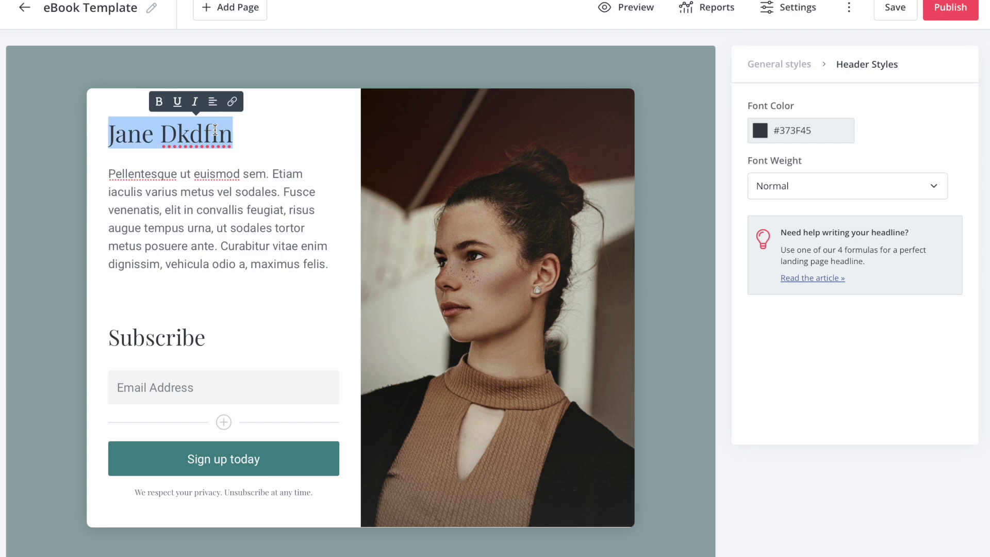
type("5 Step")
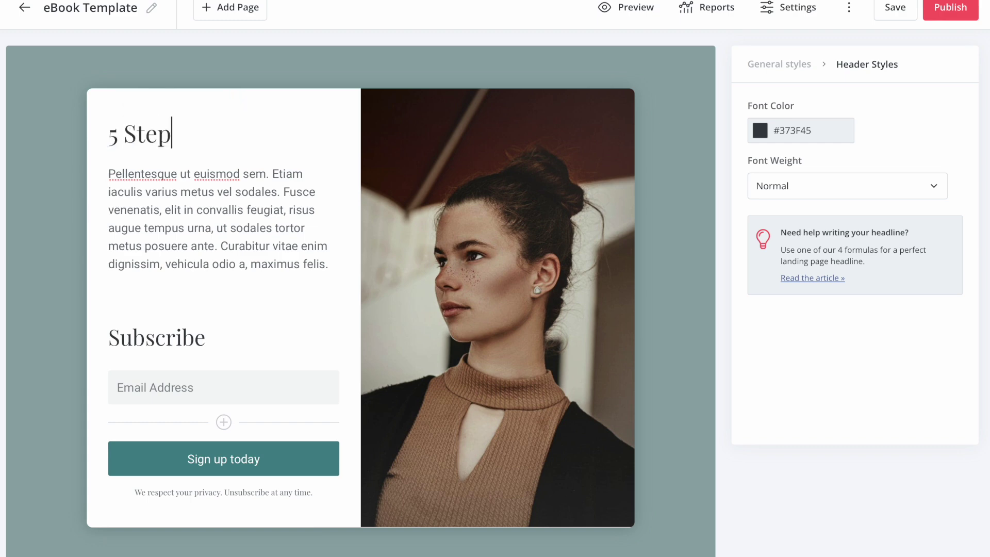
type("s to Cre")
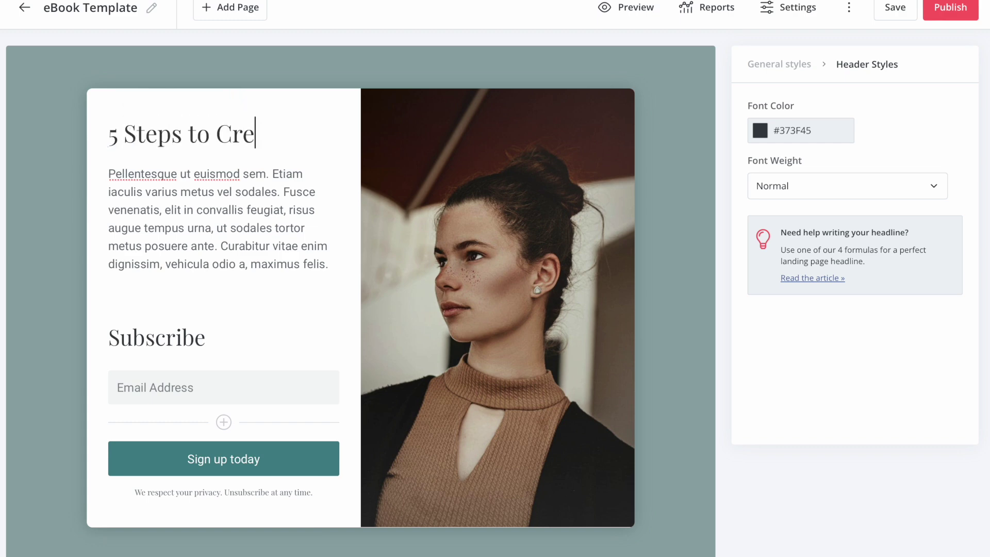
type("ating an eBook")
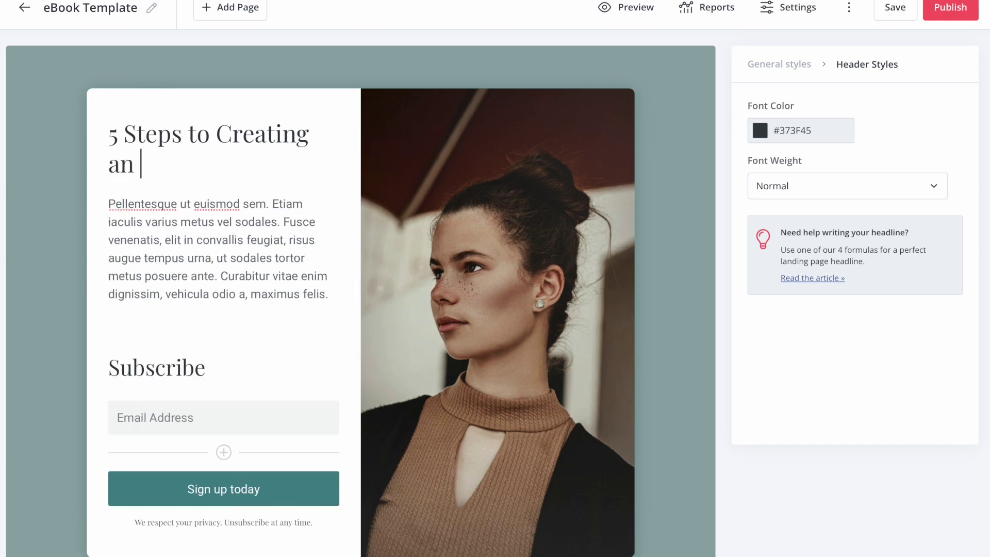
Replace the body paragraph with a subtitle promising a freebie in 10 minutes or less.
left_click_drag(108, 203, 345, 289)
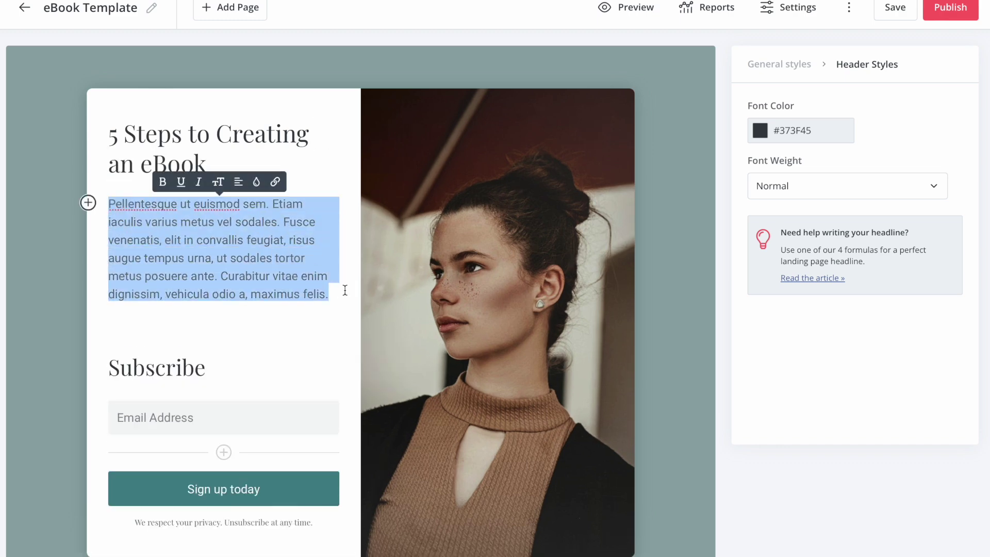
type("How to create a simos")
key("BackSpace")
key("BackSpace")
key("BackSpace")
type("mpo")
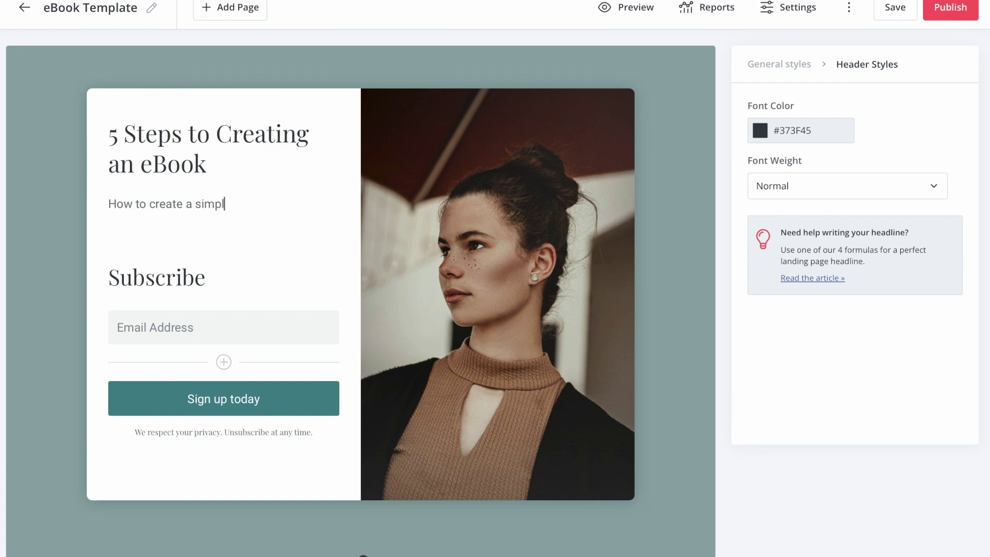
type("e freebie in 10 mins")
key("BackSpace")
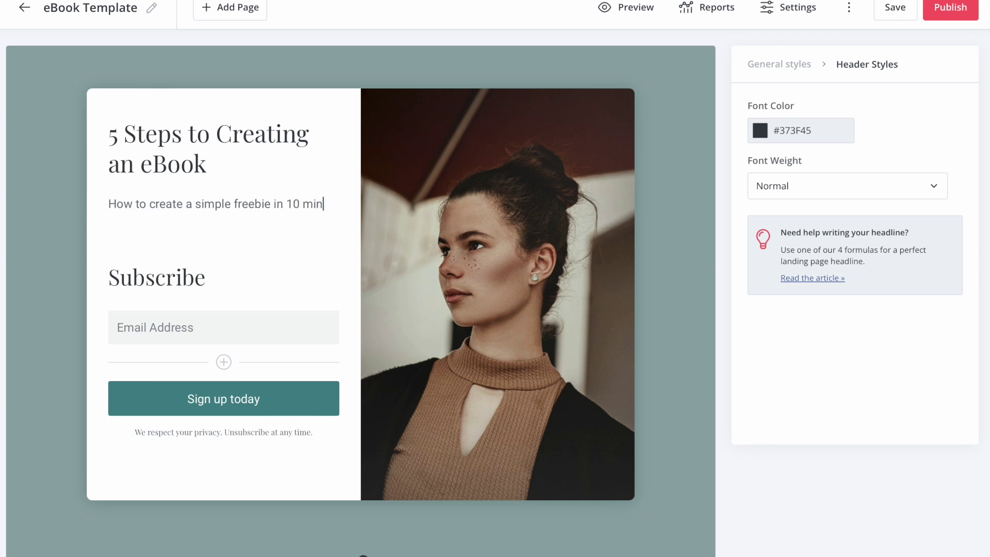
type("utes or lesss")
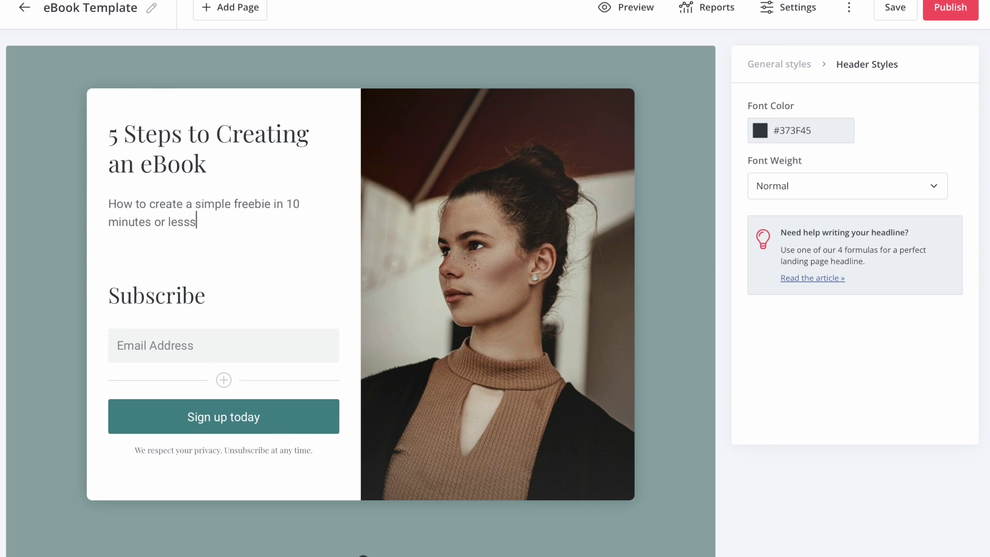
key("BackSpace")
type(".")
Change the Subscribe form heading to 'Free guide' and add a field below Email Address.
double_click(157, 295)
type("Free")
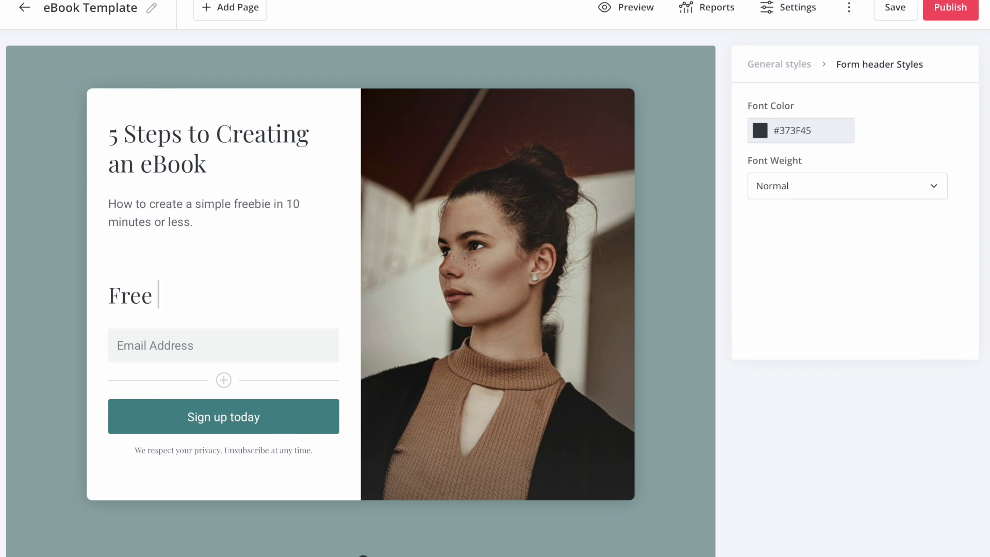
type(" guide")
left_click(143, 346)
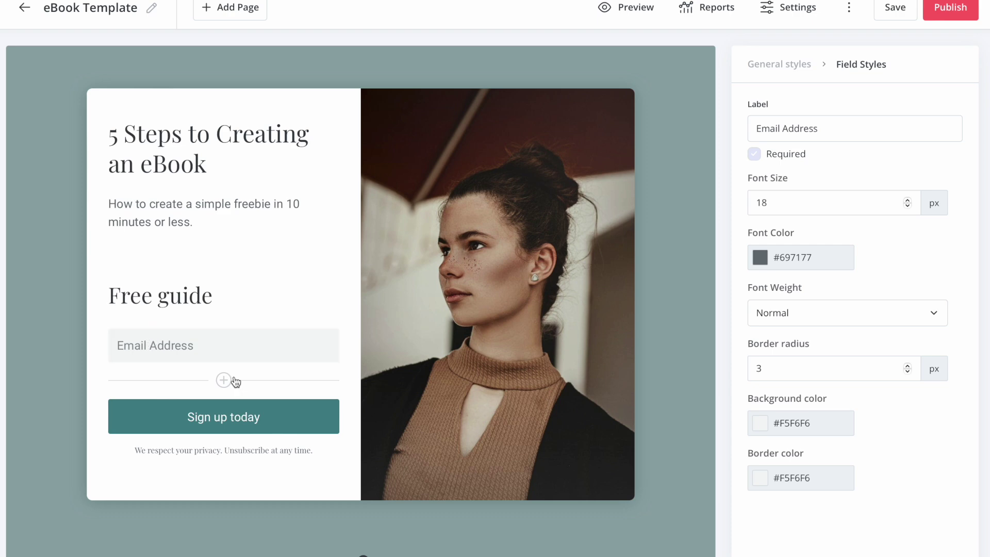
left_click(226, 381)
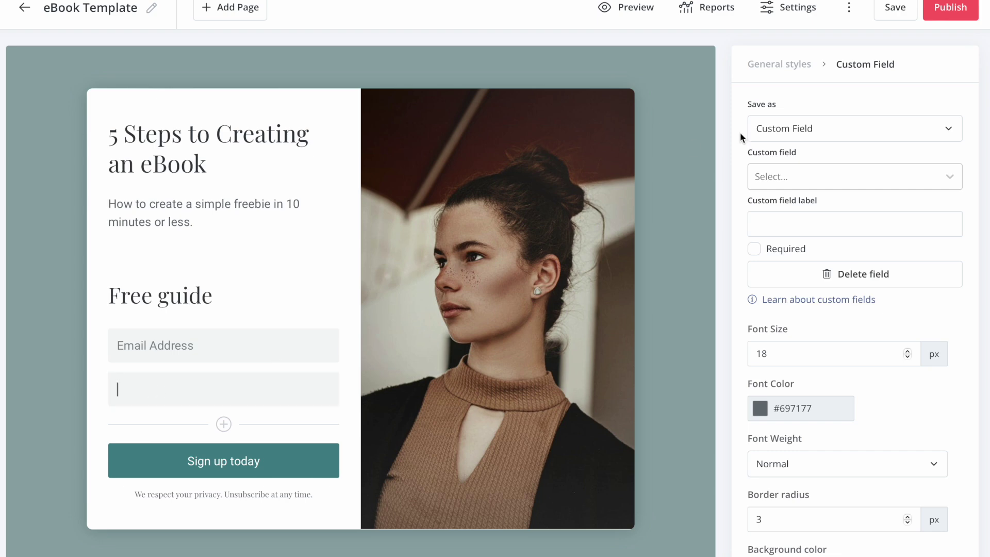
Set the new custom field to First Name and move it above Email Address.
scroll(821, 123, "down", 1)
scroll(821, 124, "up", 1)
left_click(817, 172)
left_click(827, 148)
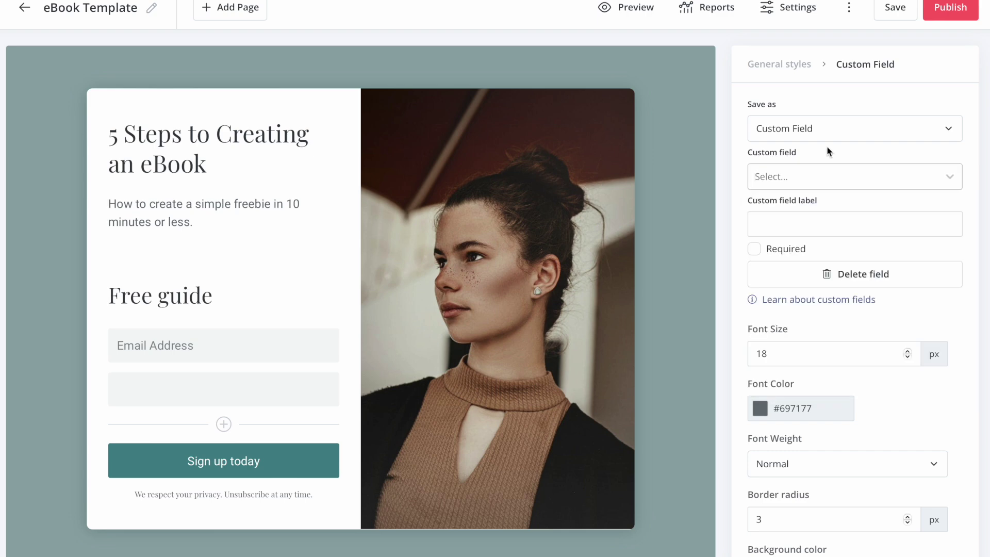
left_click(797, 176)
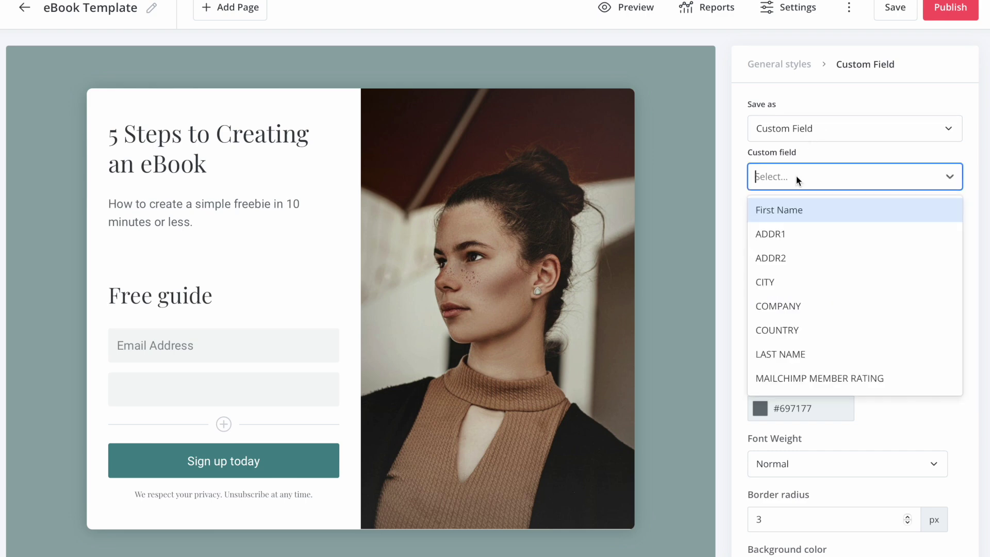
left_click(783, 215)
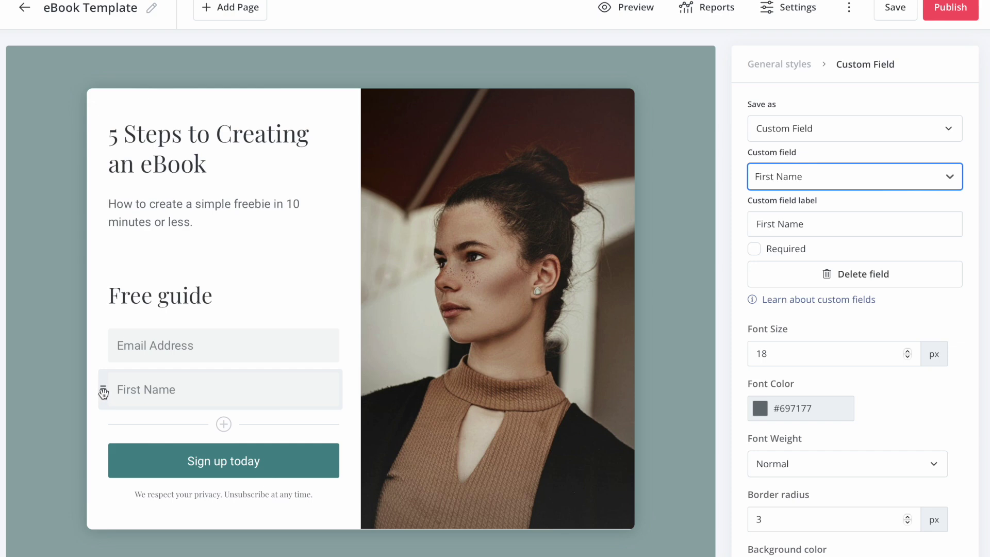
left_click_drag(104, 393, 100, 348)
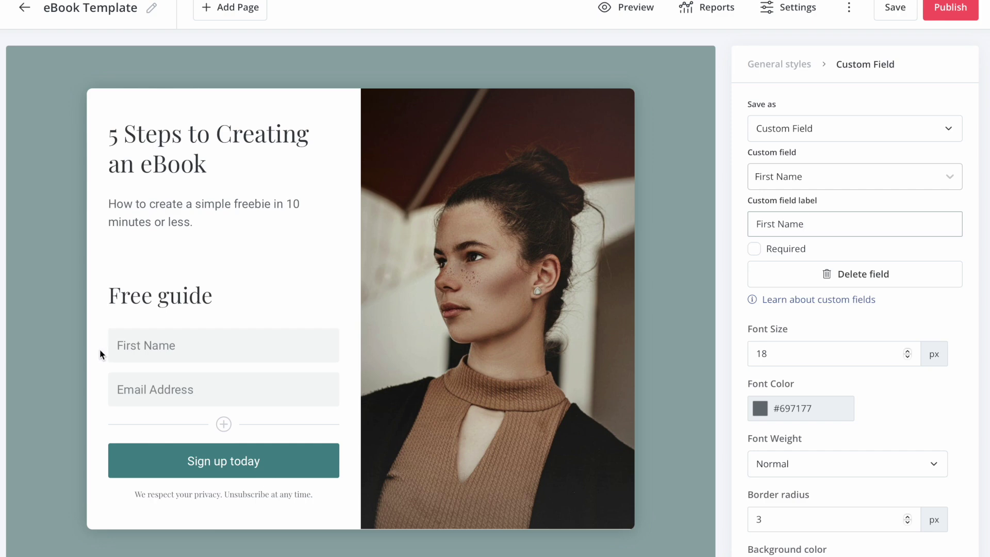
left_click(140, 347)
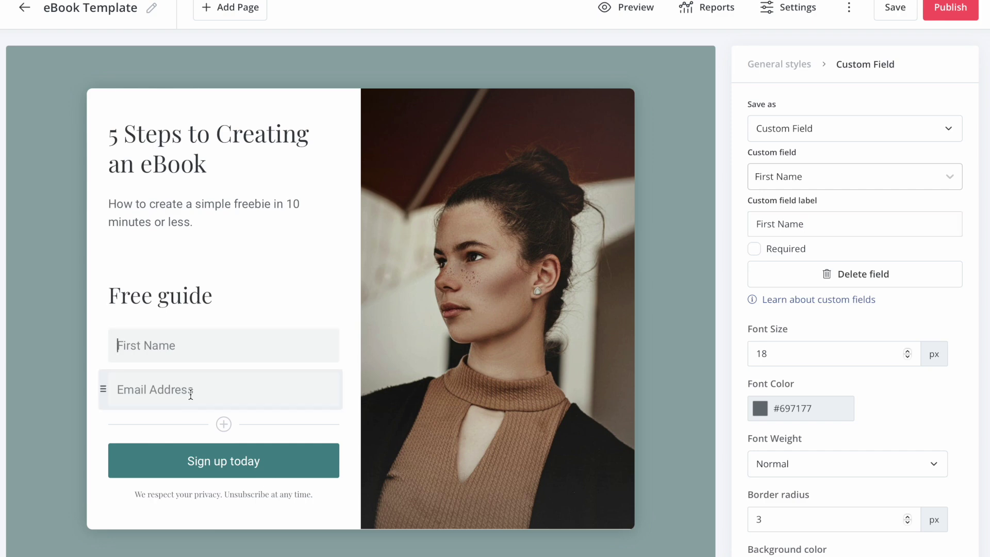
left_click(274, 463)
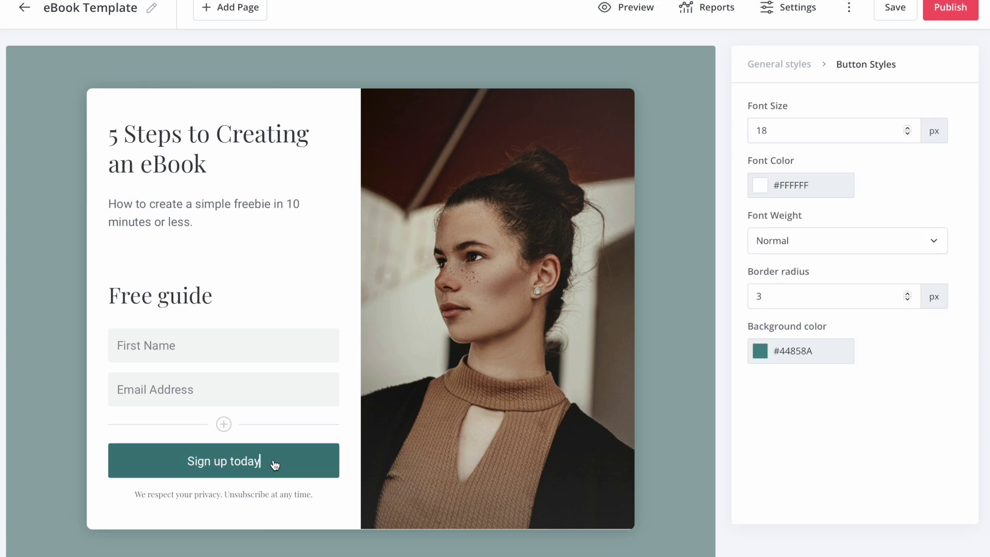
Change the button text to 'YES GIRL, SIGN ME UP!' and darken its background to #193b3d.
key("BackSpace")
key("BackSpace")
key("BackSpace")
key("BackSpace")
key("BackSpace")
key("BackSpace")
key("BackSpace")
key("BackSpace")
key("BackSpace")
key("BackSpace")
key("BackSpace")
key("BackSpace")
key("BackSpace")
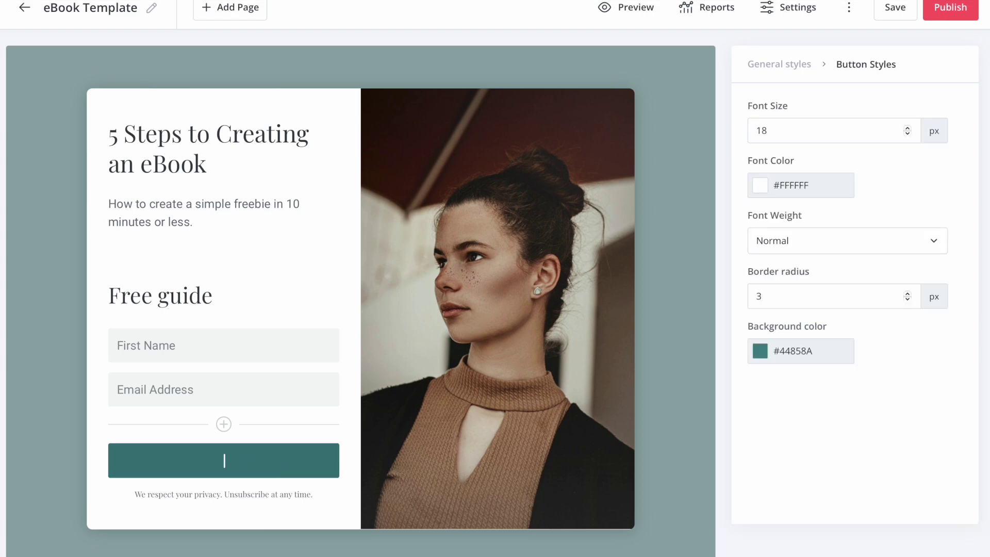
type("YES GIRL, SIGN ME UP!")
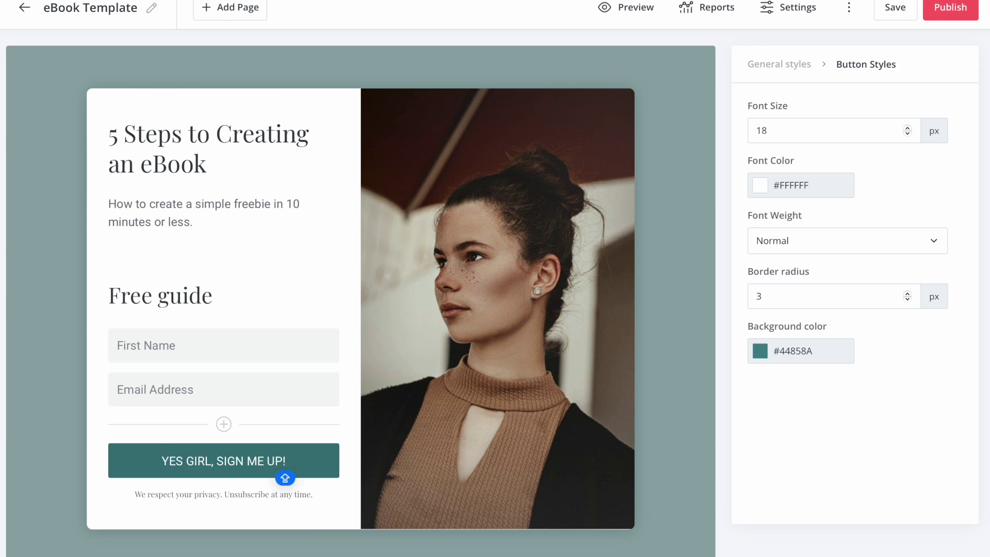
left_click(761, 355)
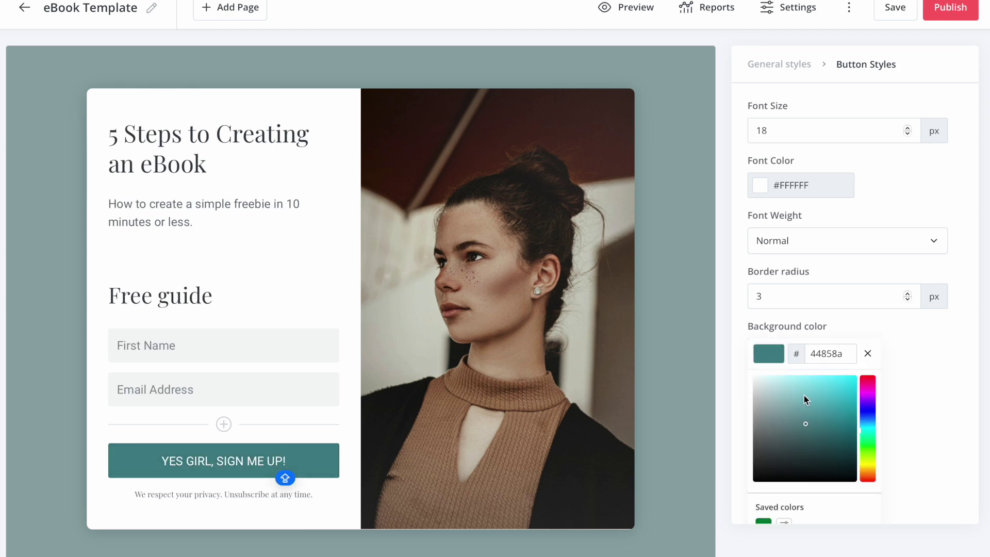
left_click_drag(808, 426, 816, 459)
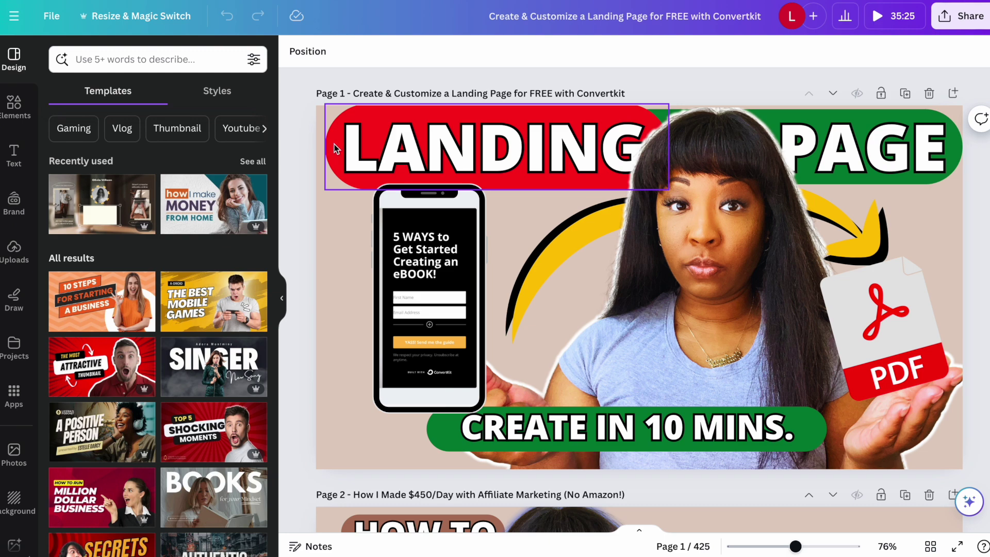
Copy the red pill's hex colour from Canva and paste it as the signup button background.
left_click(333, 145)
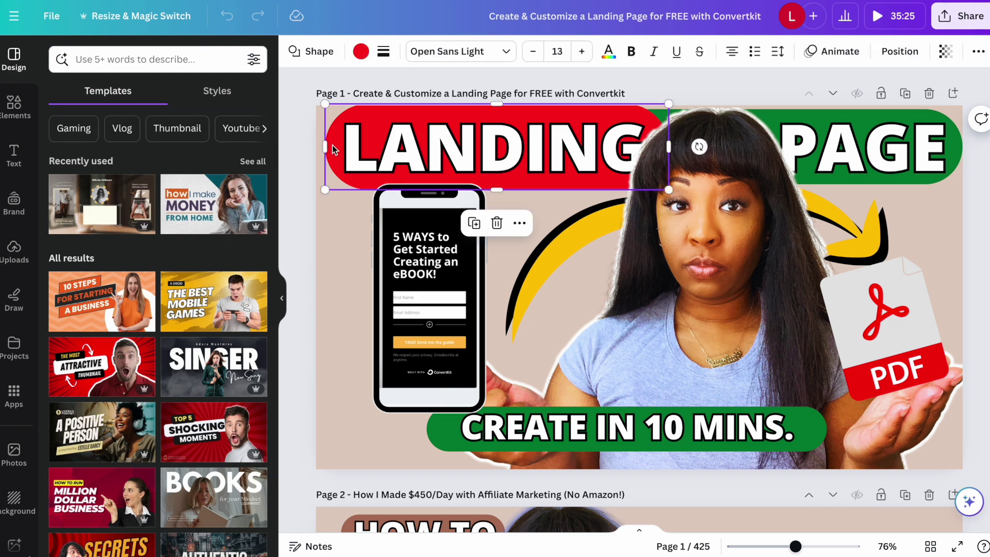
left_click(362, 53)
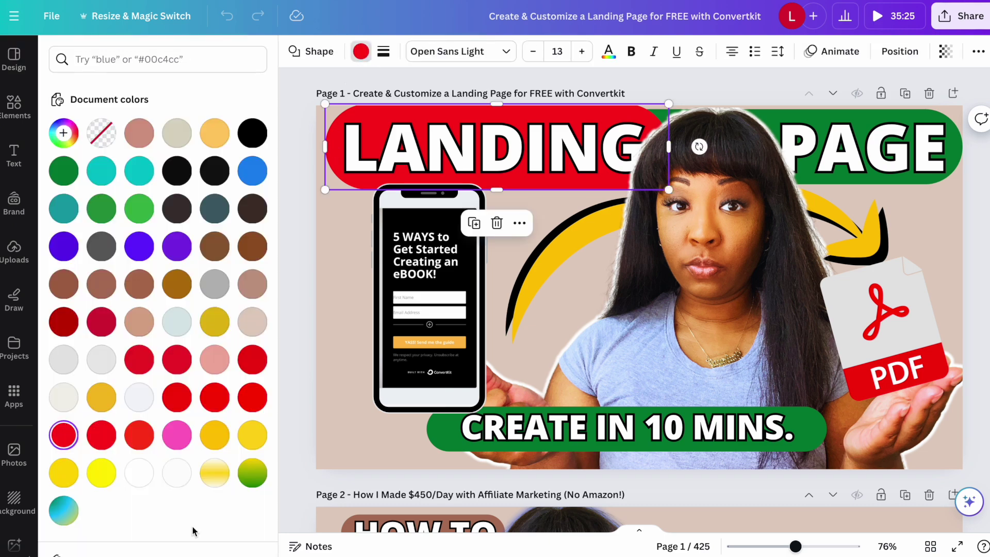
left_click(64, 435)
left_click(104, 303)
double_click(105, 302)
key("ctrl+c")
right_click(105, 302)
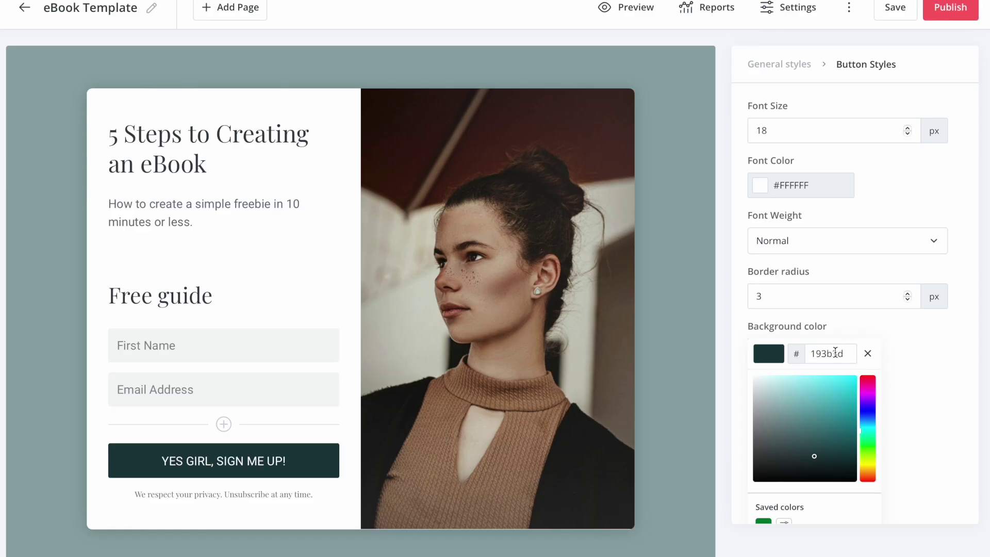
double_click(836, 353)
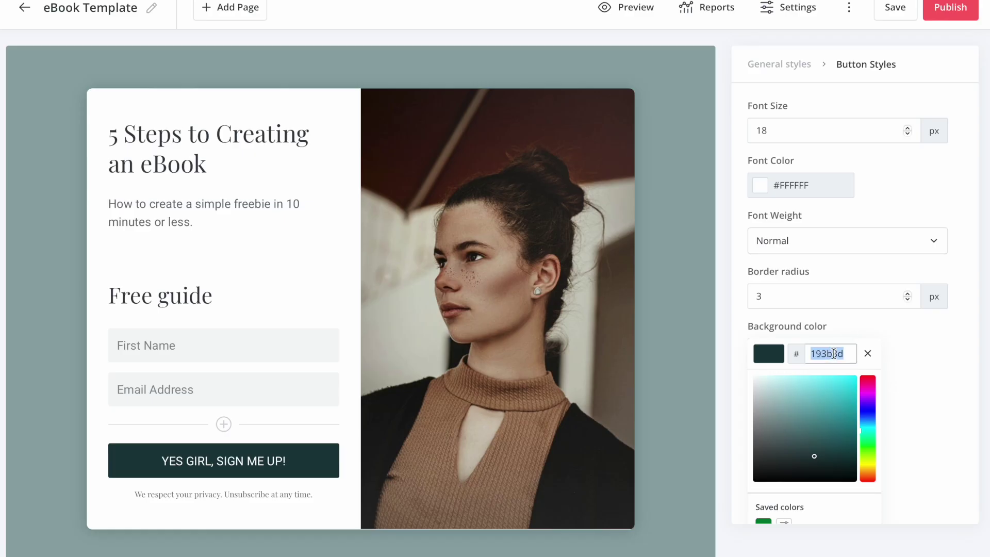
key("ctrl+v")
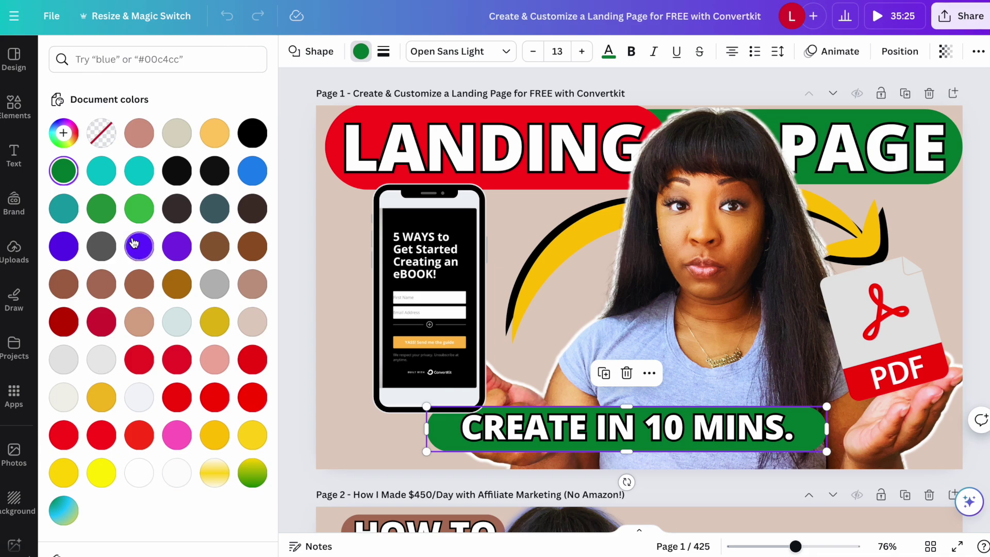
Copy the green pill's hex #008037 from Canva onto the signup button background.
left_click(63, 170)
double_click(103, 297)
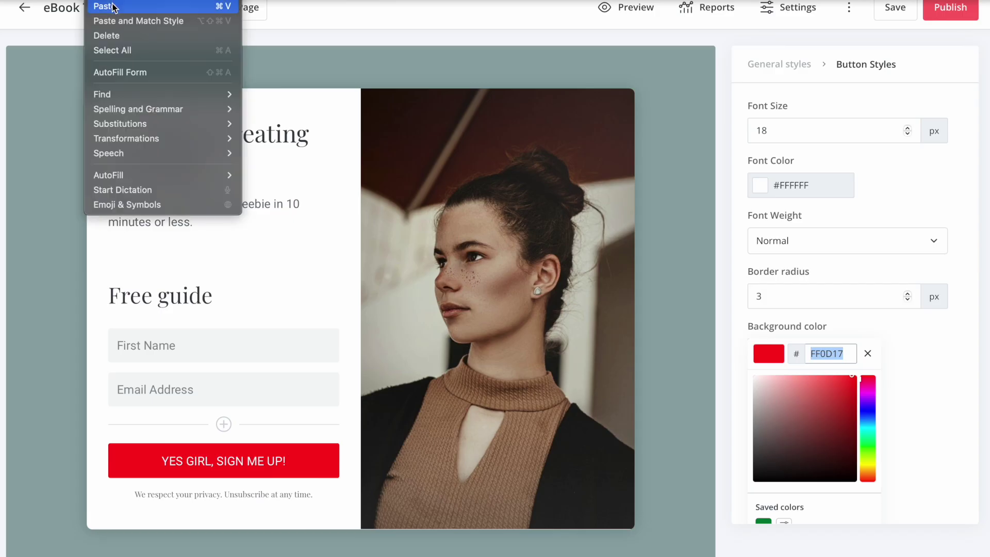
left_click(113, 6)
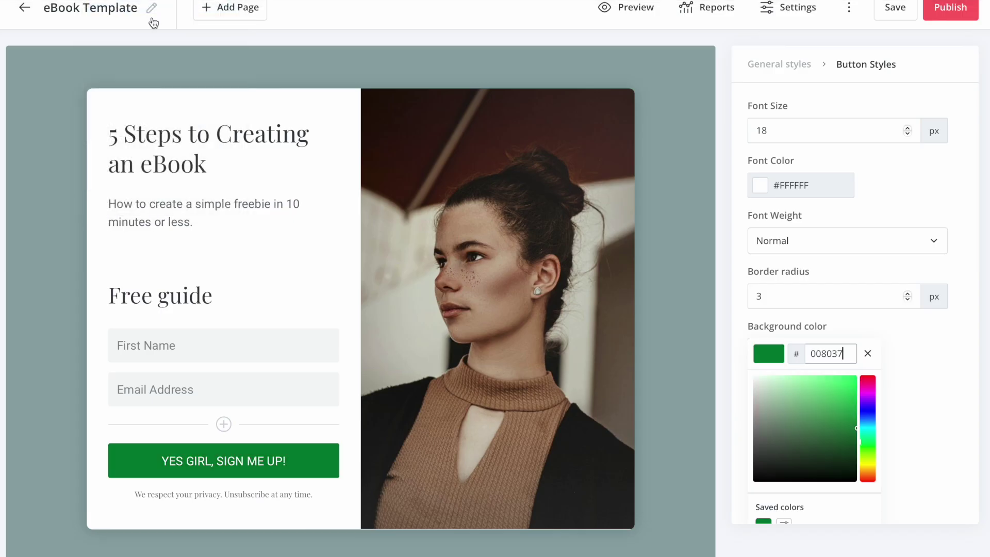
Try other hues on the signup button, keep it green #008037, and select the landing page photo.
left_click(940, 390)
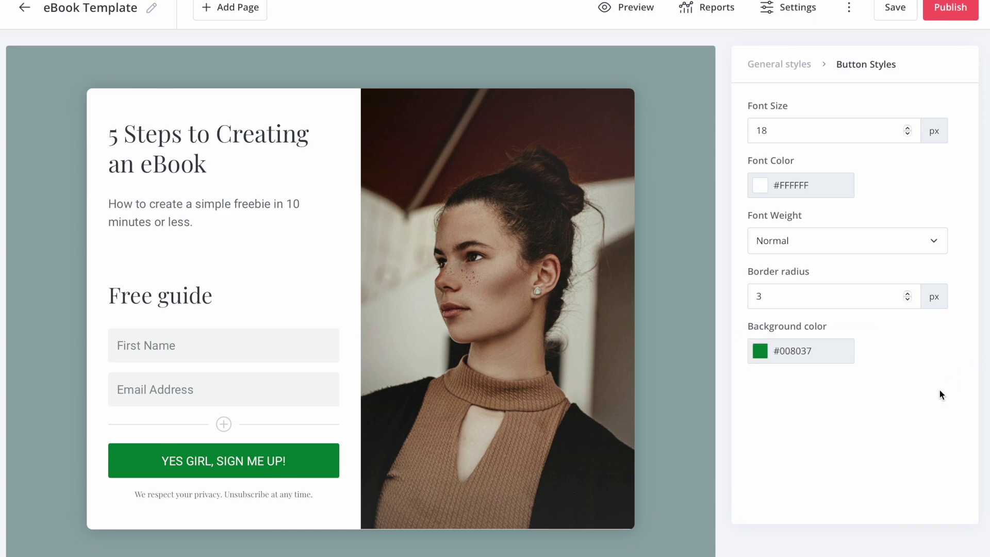
left_click(762, 351)
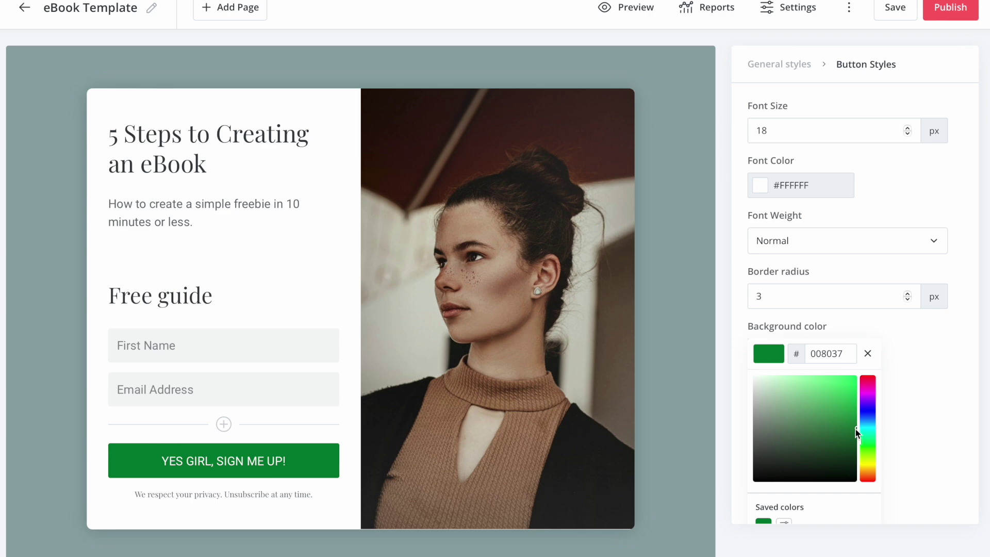
left_click_drag(867, 383, 928, 408)
left_click(927, 408)
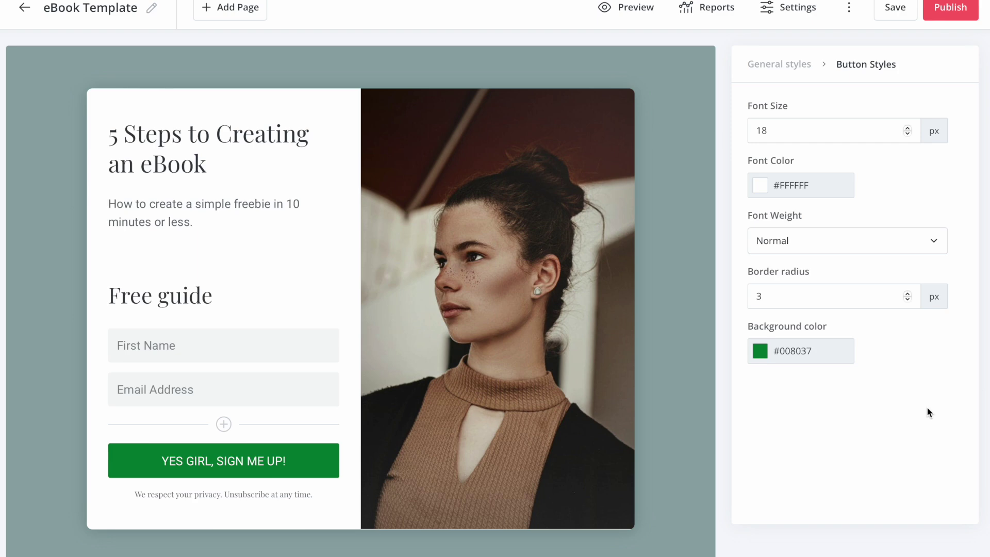
left_click(509, 280)
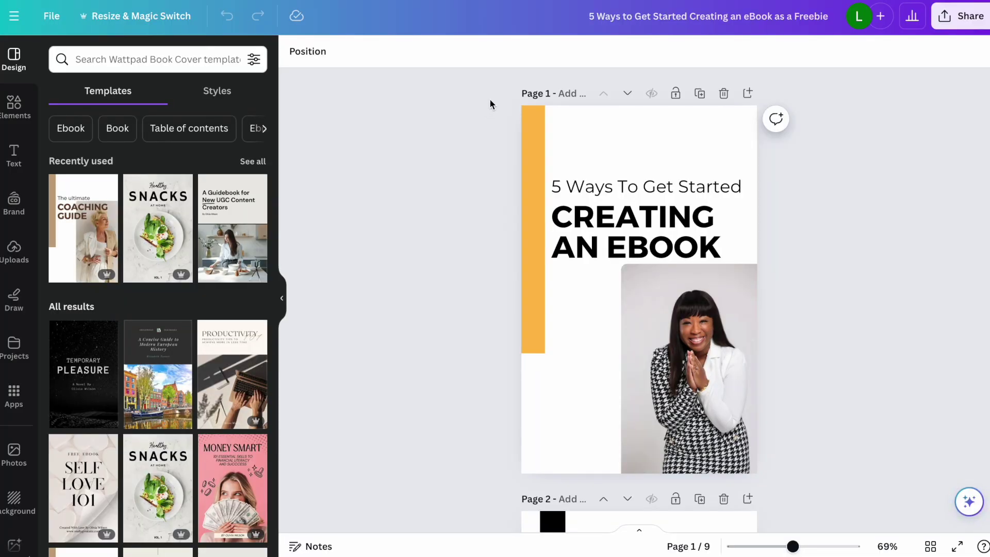
Download the Canva eBook cover as a PNG of the current page 1 only.
left_click_drag(496, 98, 768, 467)
left_click(412, 402)
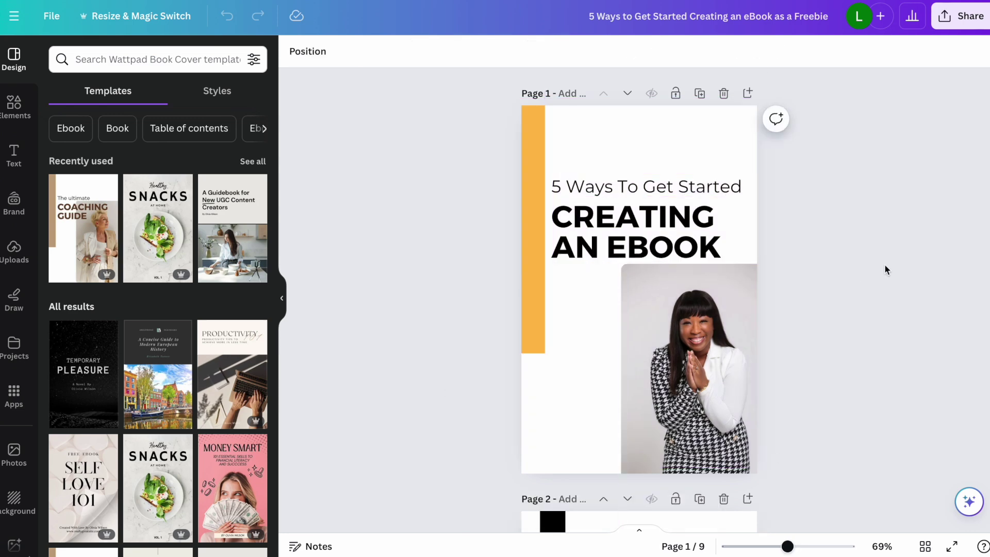
left_click(946, 18)
left_click(756, 363)
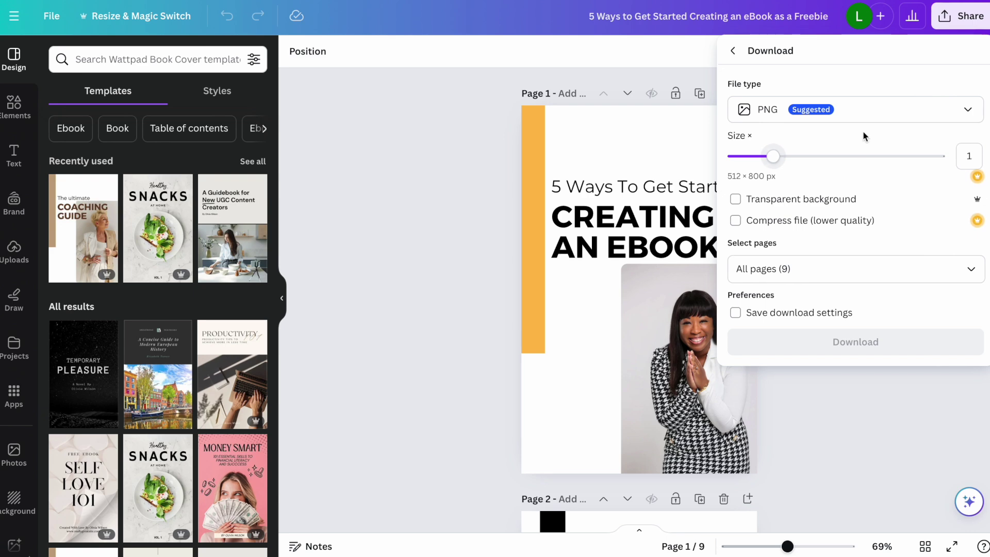
left_click(850, 266)
left_click(973, 309)
left_click(973, 309)
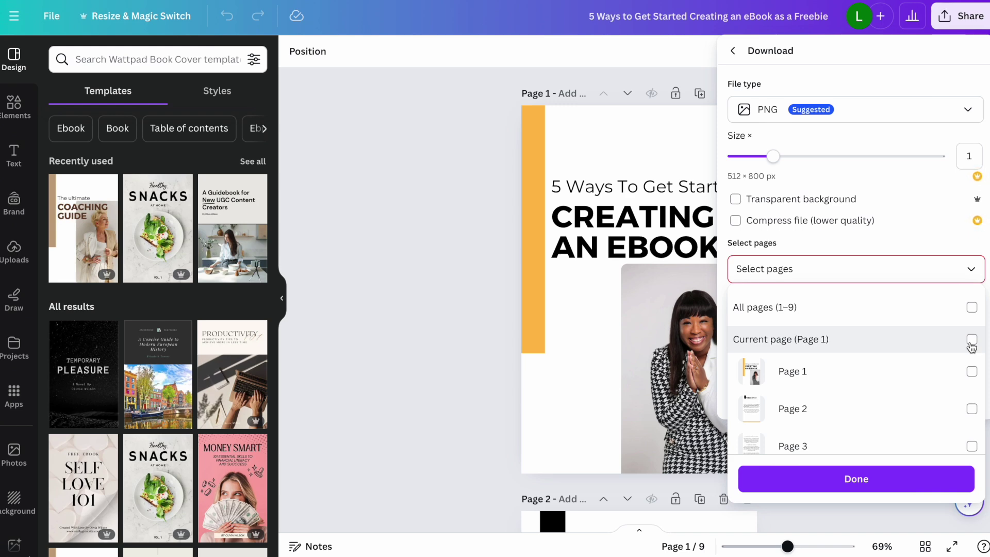
left_click(971, 341)
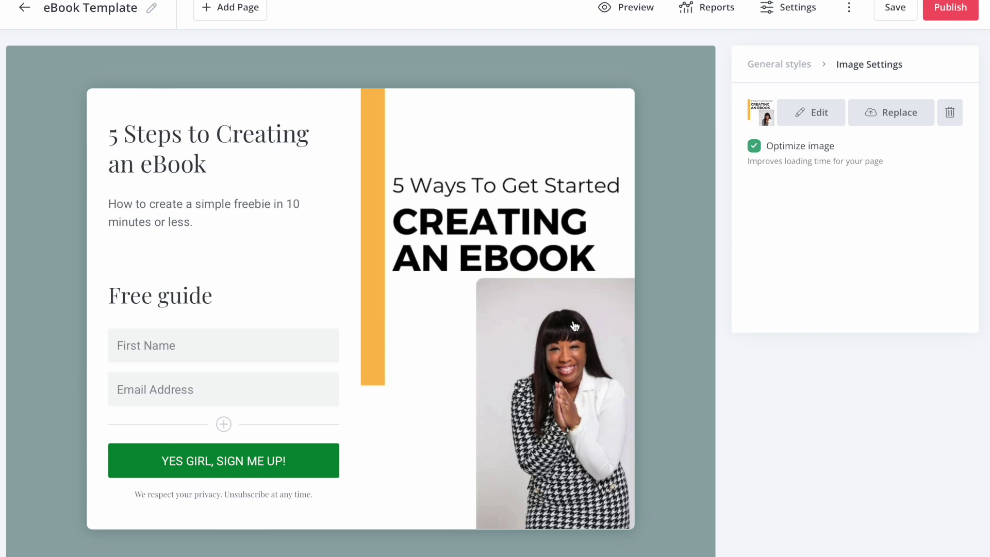
Replace the landing page image with the full-length houndstooth photo.
left_click(895, 115)
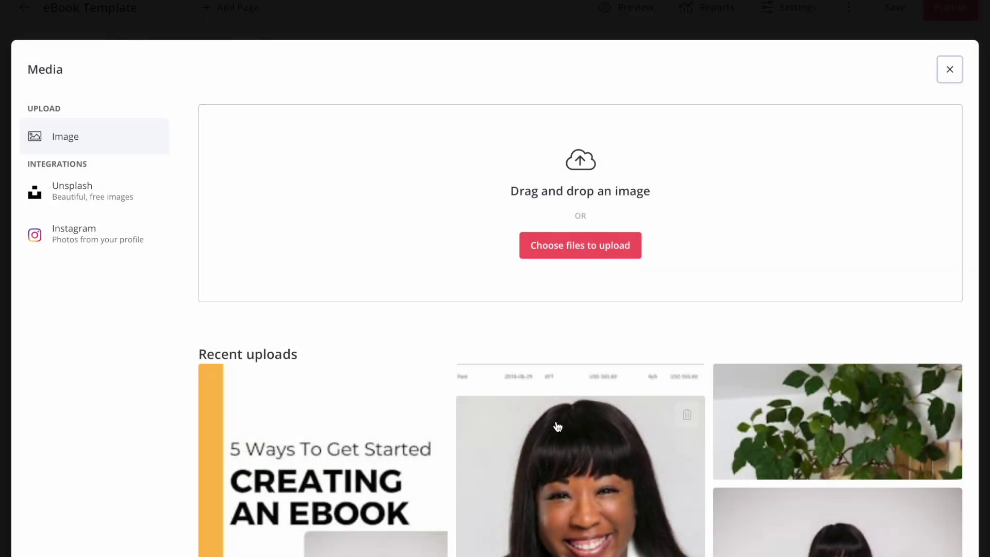
scroll(558, 426, "down", 7)
left_click(840, 232)
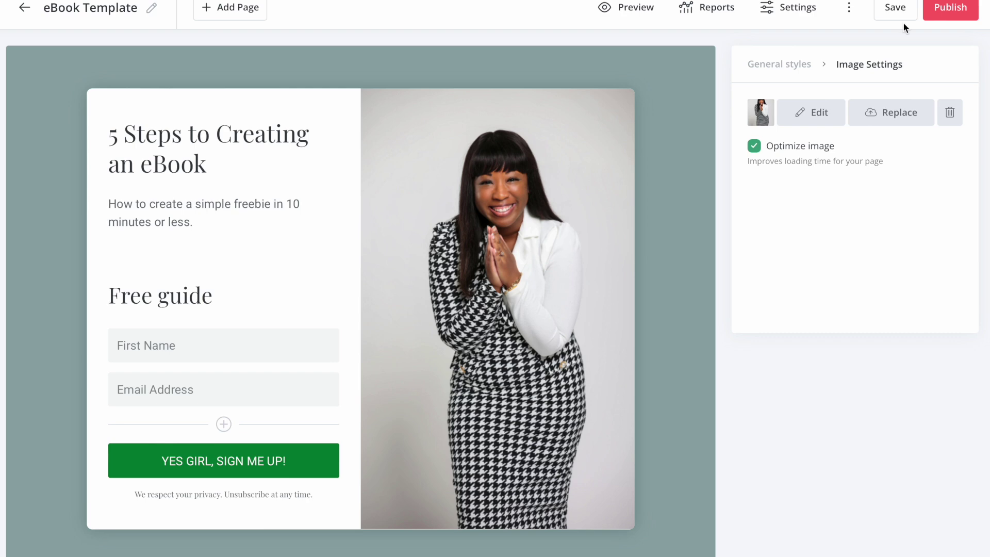
scroll(694, 294, "up", 1)
scroll(695, 294, "down", 2)
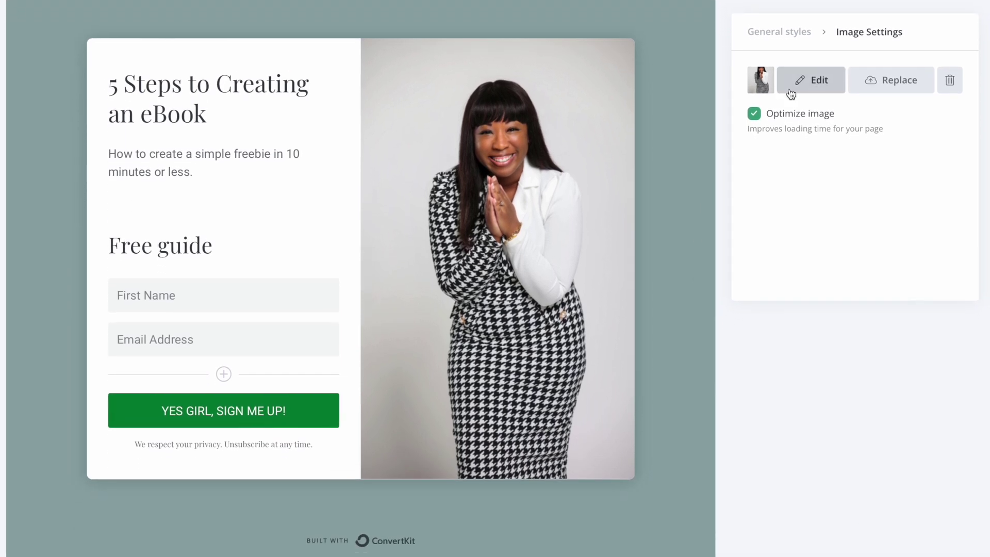
Rotate the photo 90° left, mirror it horizontally, brighten it and apply the edits.
left_click(820, 88)
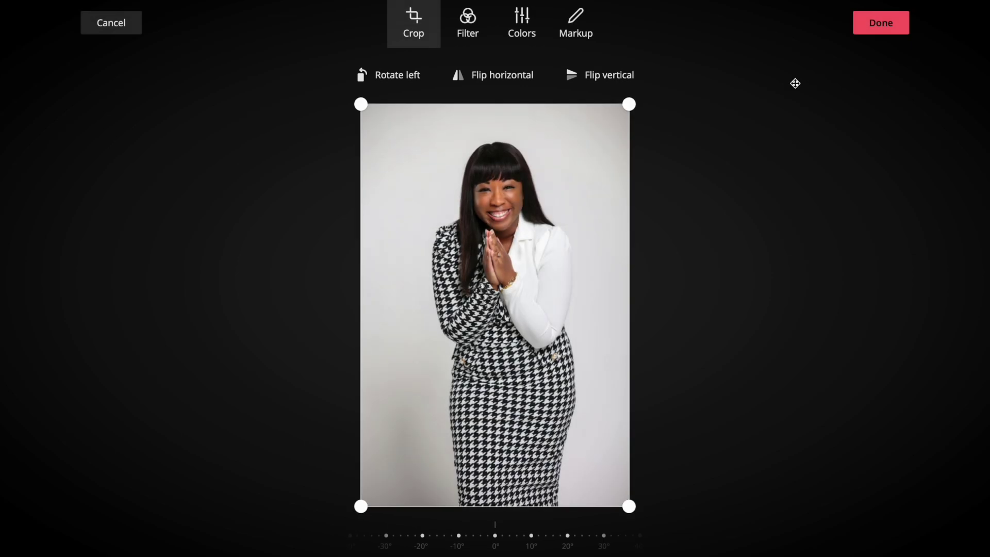
left_click(403, 76)
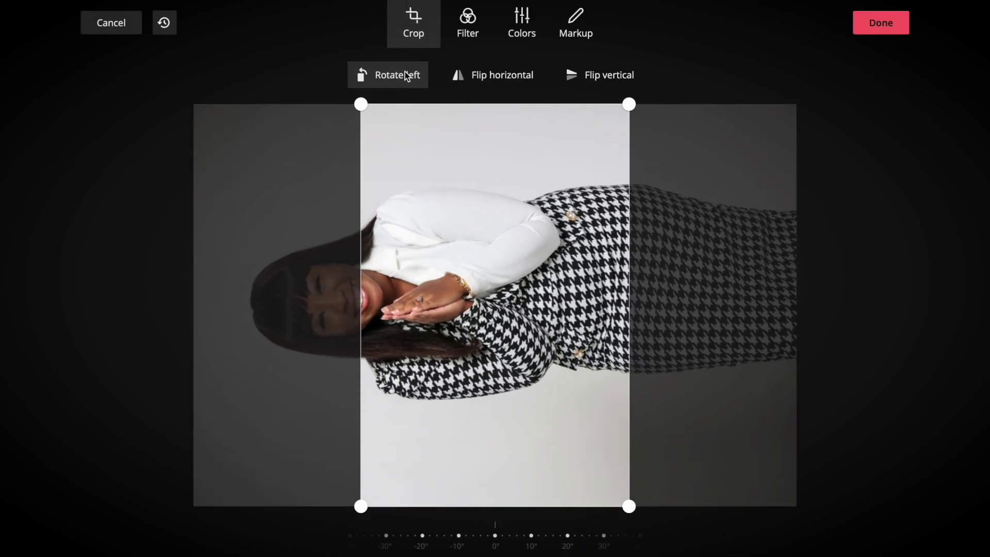
left_click(510, 78)
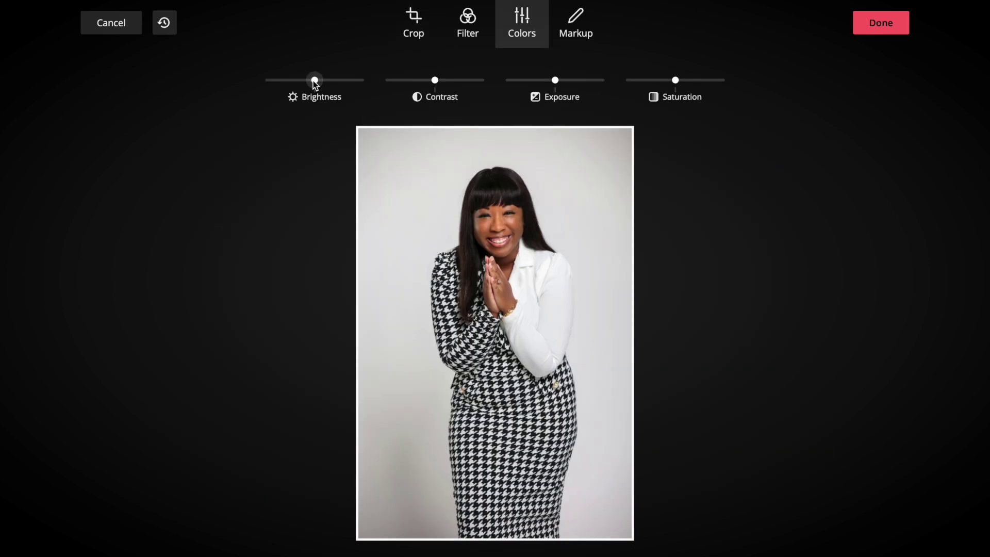
mouse_move(314, 80)
left_mouse_down()
mouse_move(339, 79)
mouse_move(316, 81)
left_mouse_up()
left_click(877, 22)
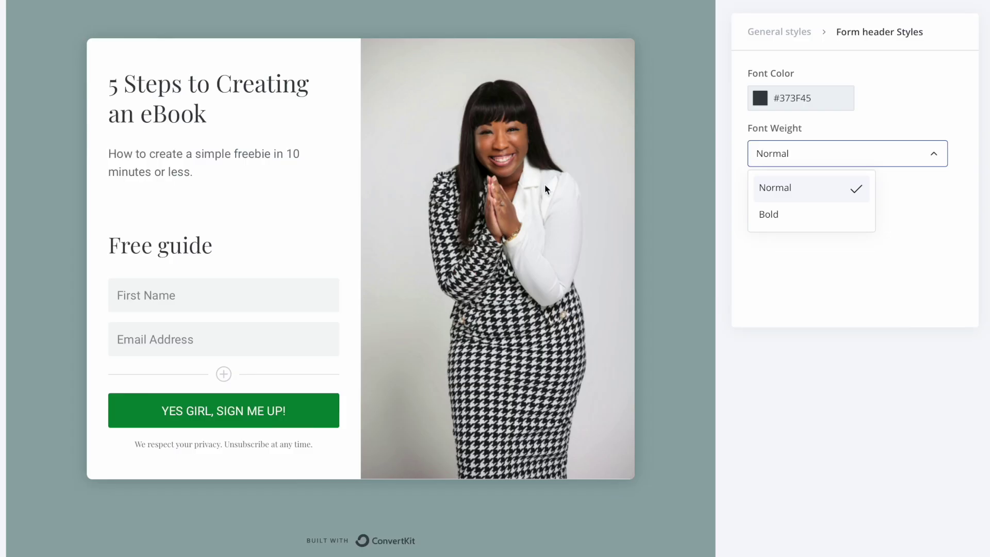
Select the '5 Steps to Creating an eBook' headline and try Bold weight, returning to Normal.
double_click(191, 248)
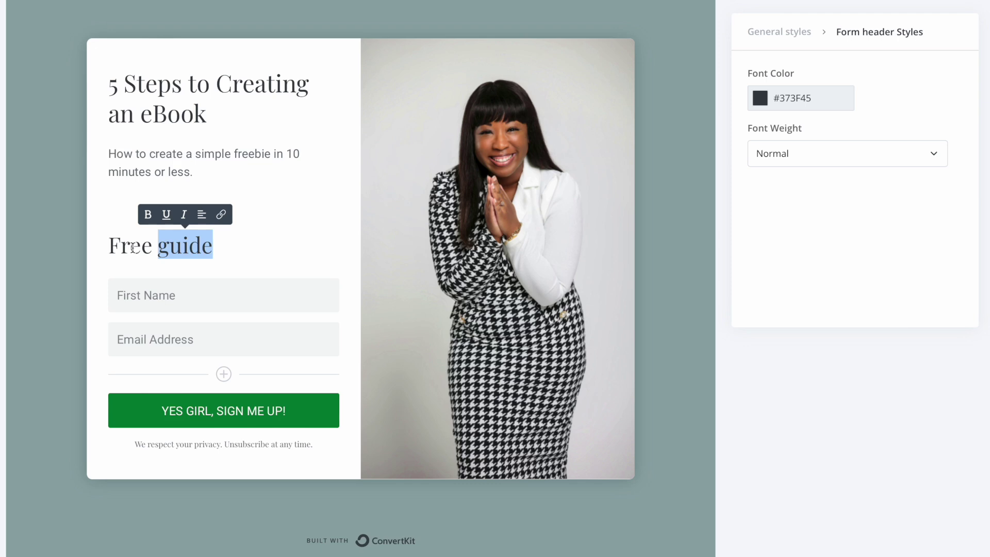
double_click(140, 87)
left_click_drag(110, 85, 223, 113)
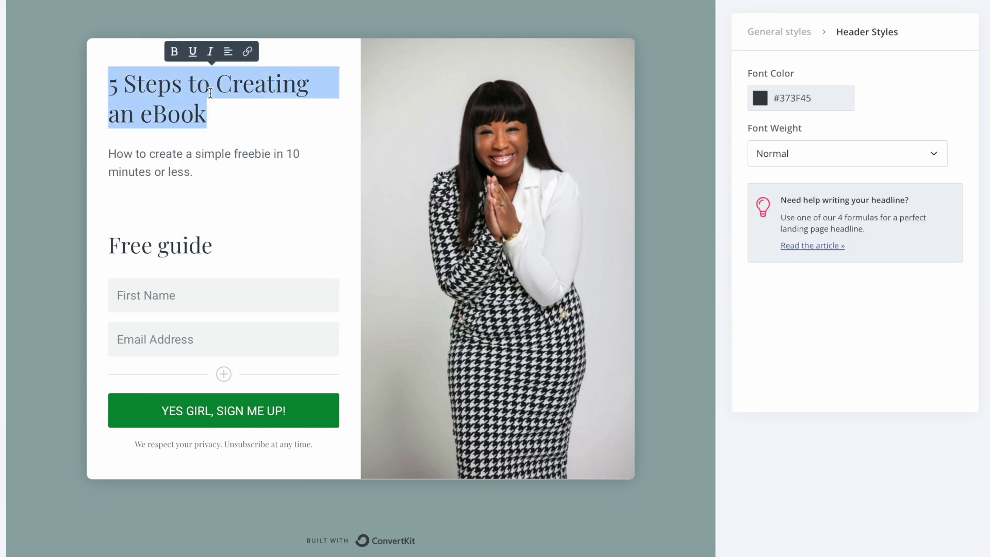
left_click(799, 157)
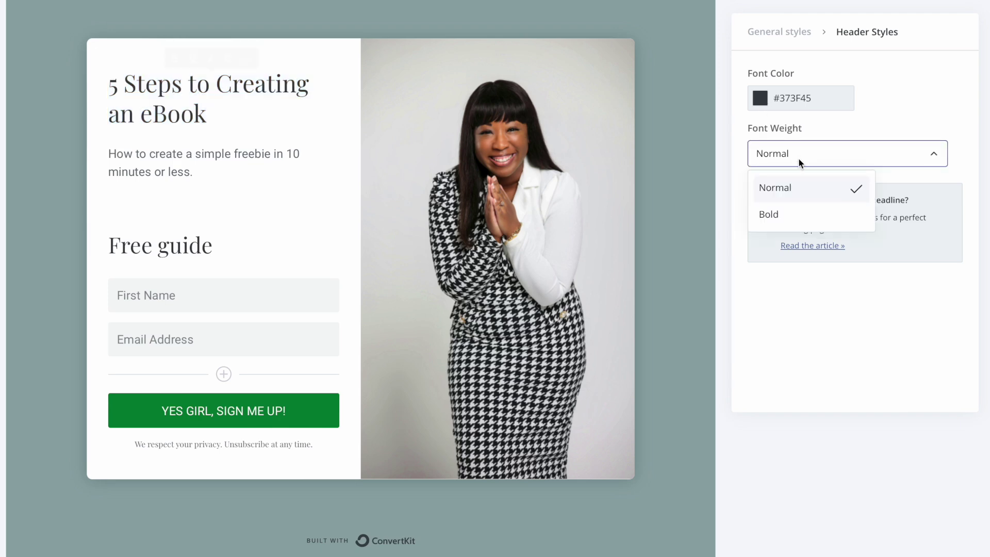
left_click(799, 216)
left_click(805, 161)
left_click(801, 192)
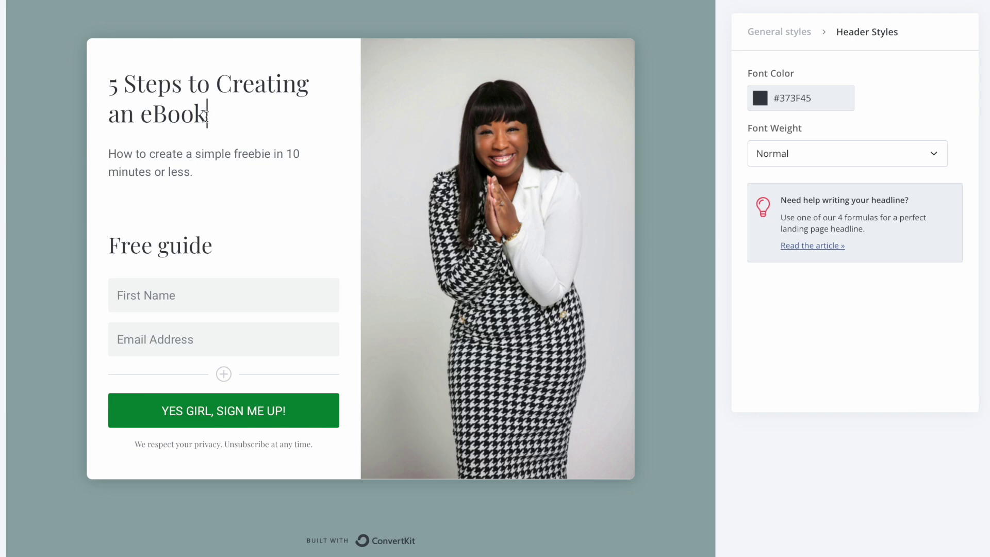
Toggle bold, underline, italic and alignment on the headline, leaving it italic only.
left_click_drag(206, 113, 107, 59)
left_click(175, 55)
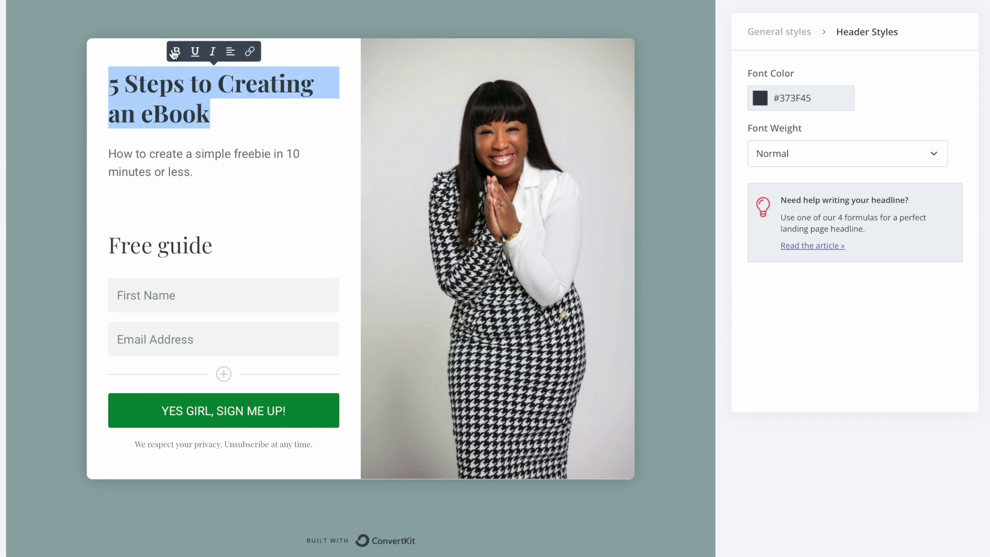
left_click(195, 56)
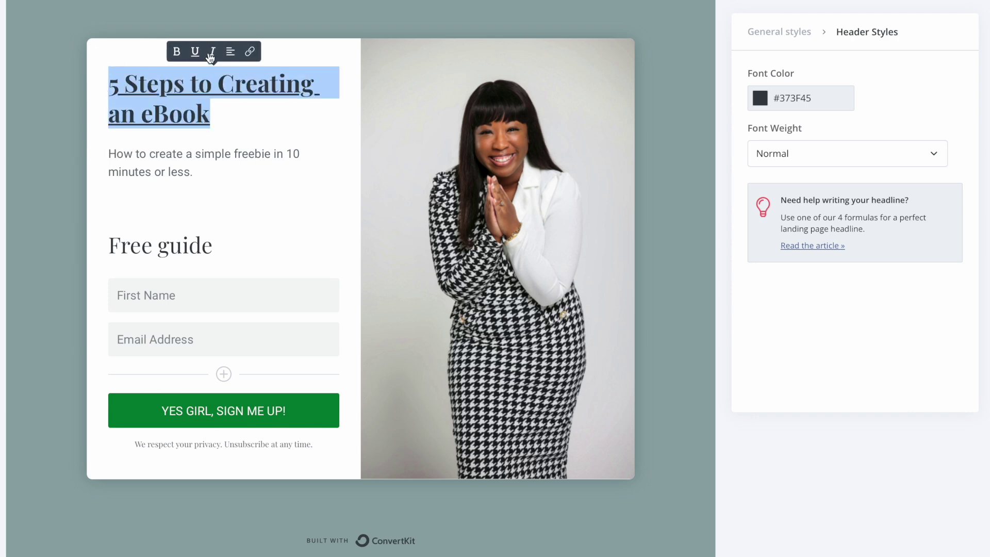
left_click(212, 57)
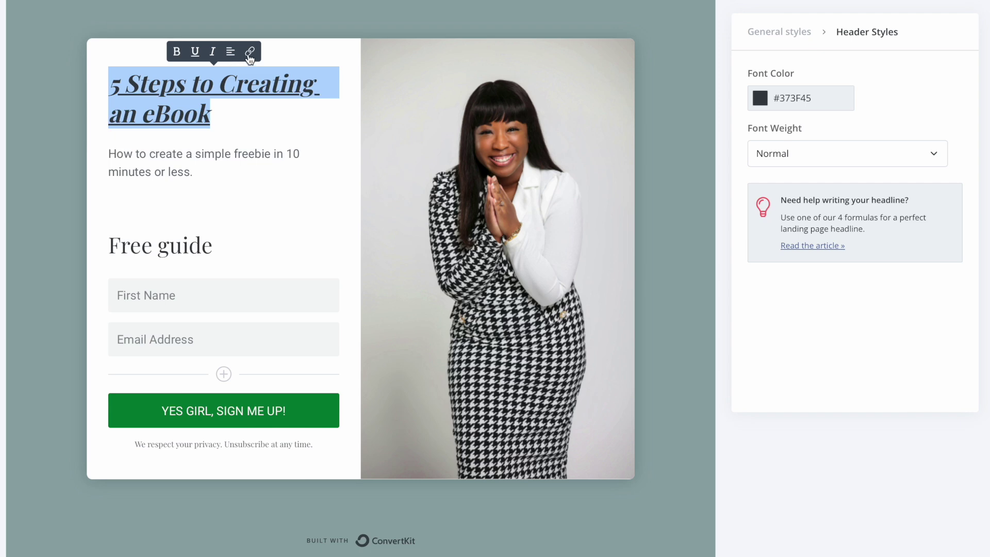
left_click(231, 55)
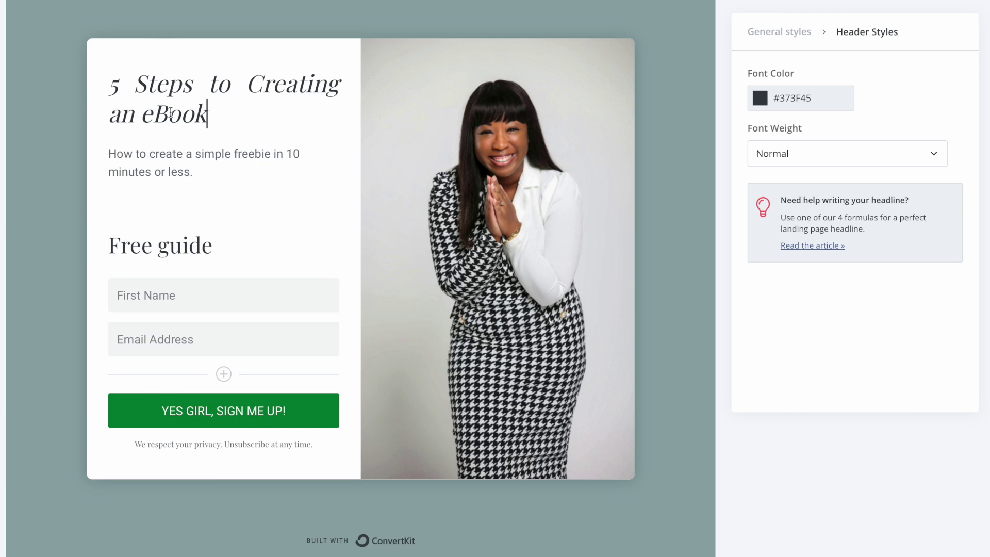
triple_click(215, 100)
left_click(698, 22)
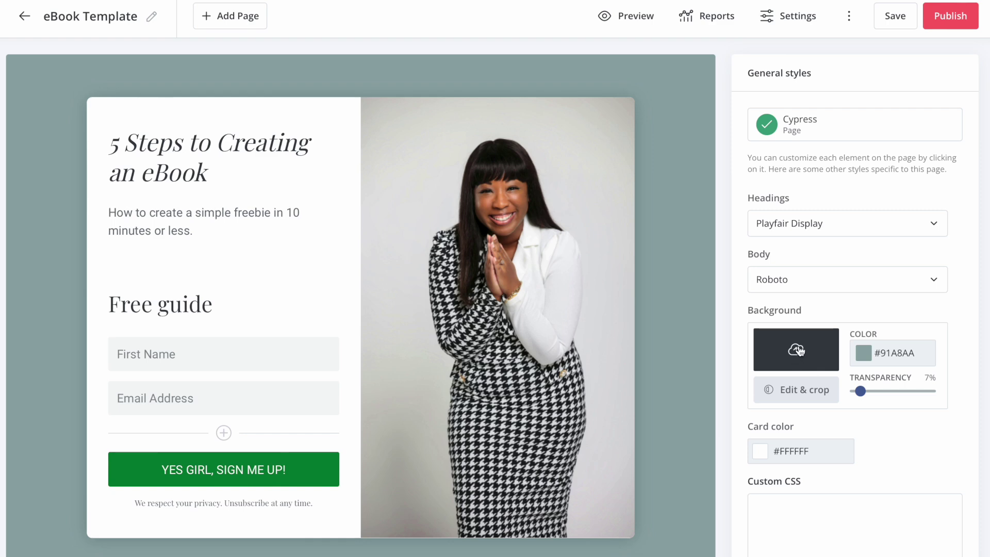
Change the page Background color to black #000000 in General styles.
left_click(863, 353)
left_click_drag(857, 471, 848, 494)
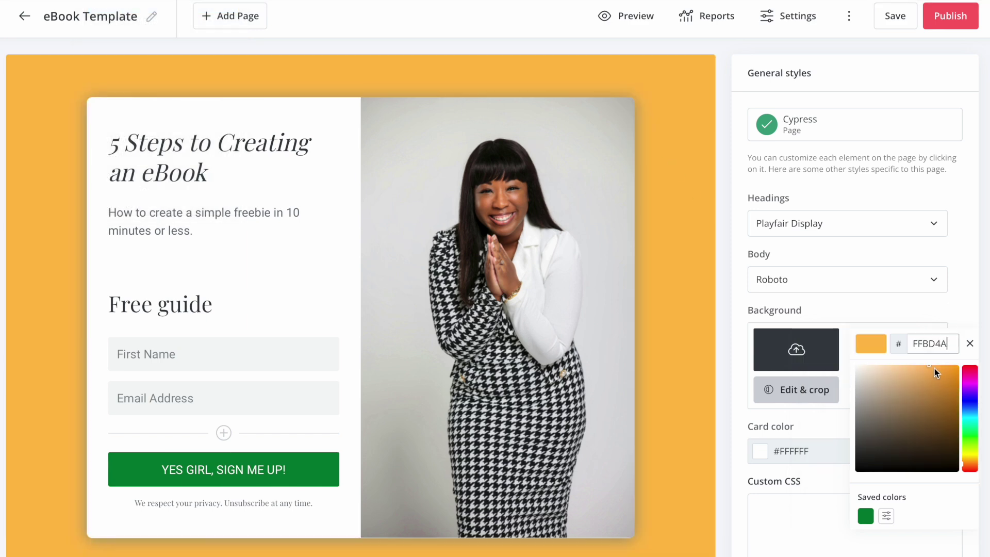
left_click_drag(928, 364, 817, 478)
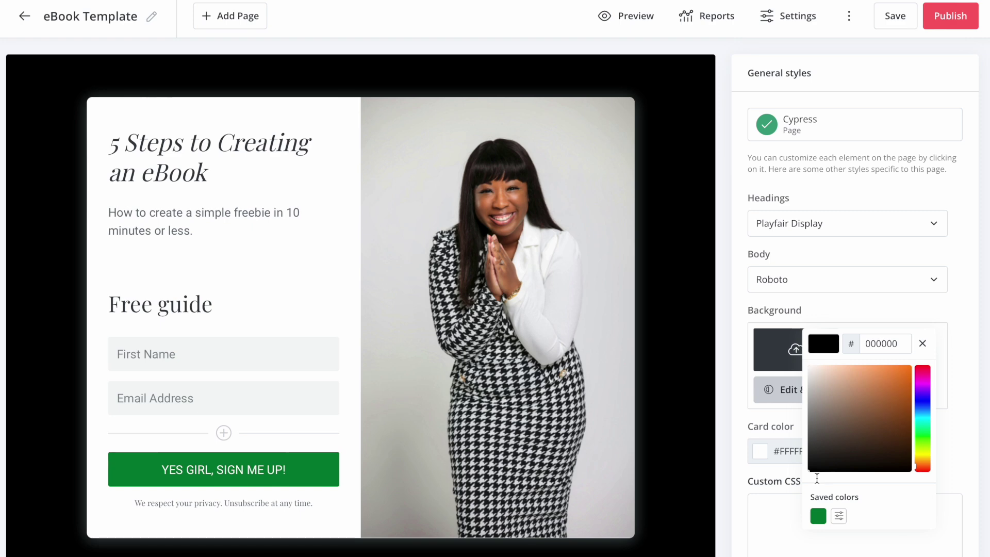
left_click(962, 196)
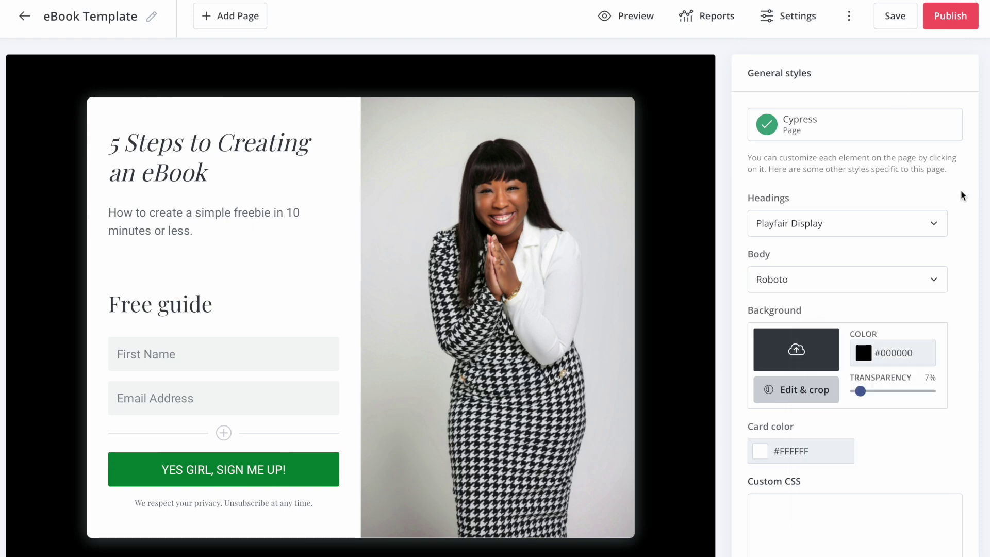
scroll(690, 274, "down", 2)
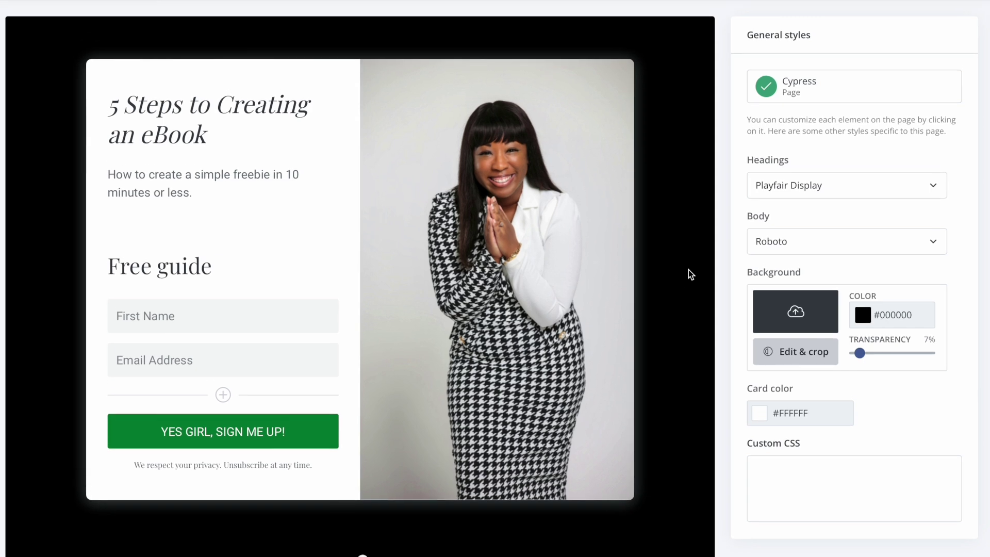
scroll(690, 274, "up", 4)
scroll(643, 334, "down", 6)
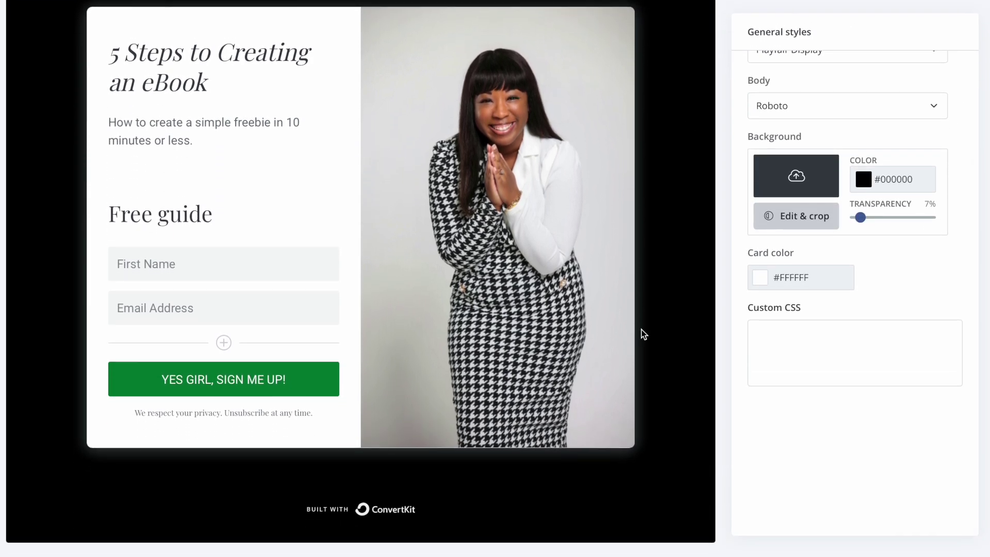
scroll(641, 330, "up", 5)
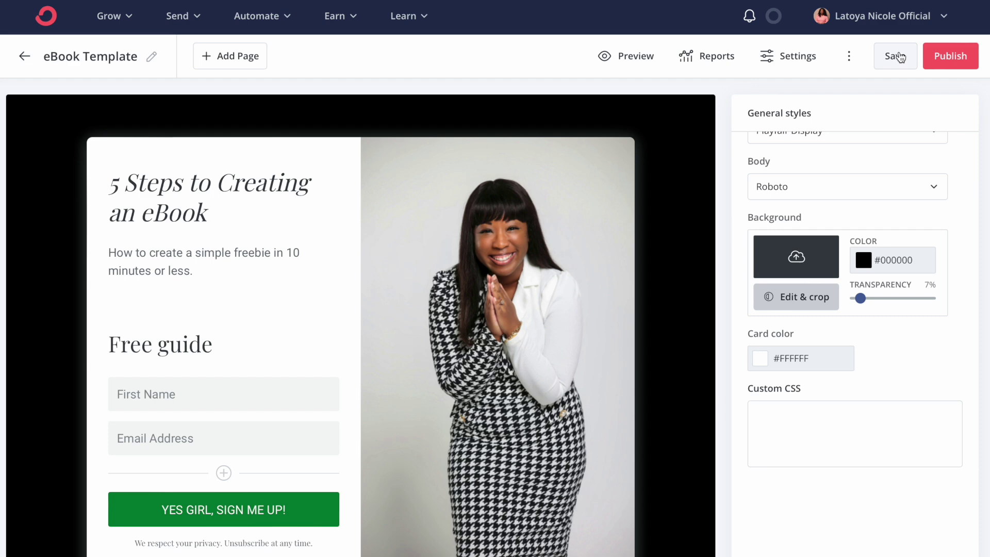
Save the landing page and add a Thank You Page to the template.
left_click(900, 57)
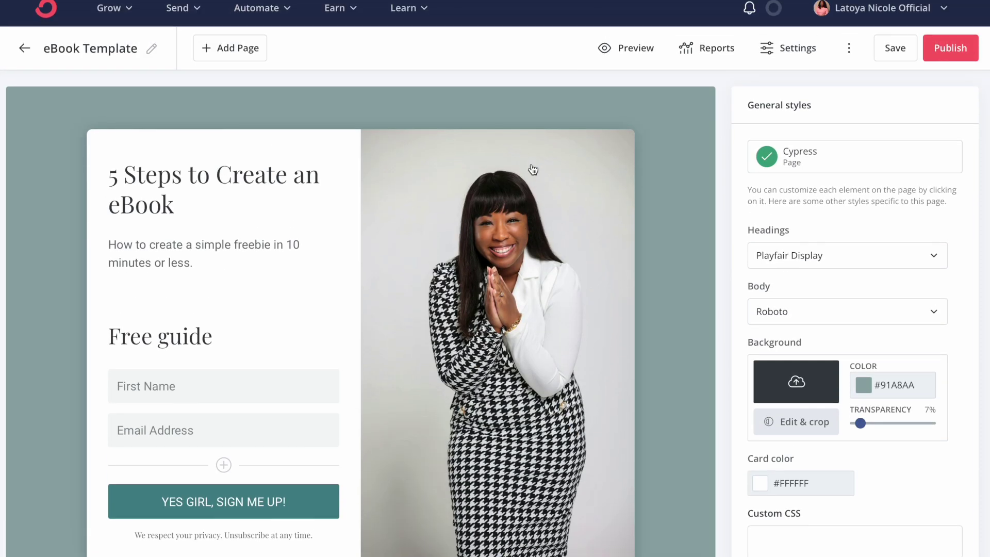
scroll(533, 169, "down", 1)
scroll(533, 170, "up", 1)
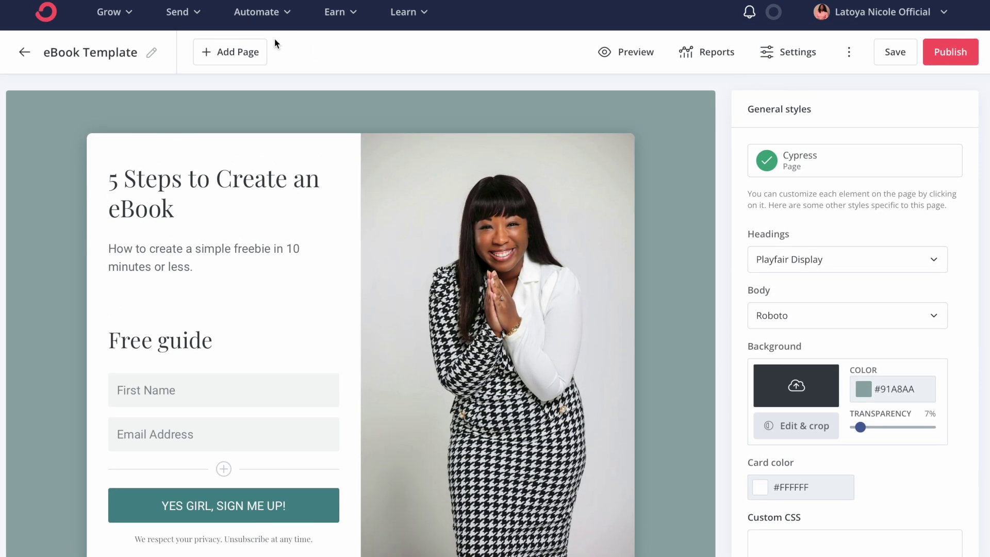
left_click(228, 55)
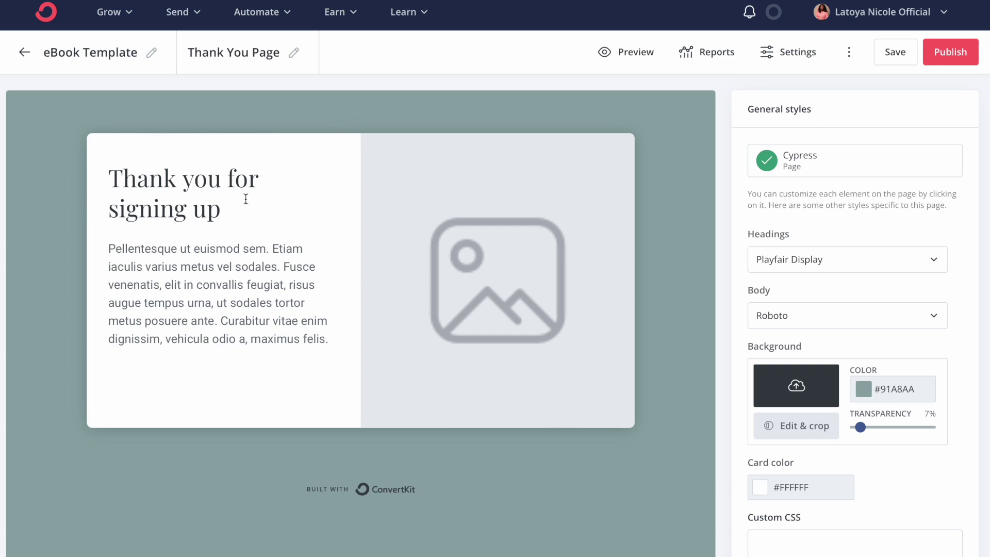
Retype the Thank You Page heading as 'All set! Thank you for signing up!'.
left_click_drag(222, 206, 111, 164)
type("All set")
key("BackSpace")
type("! Thank you and")
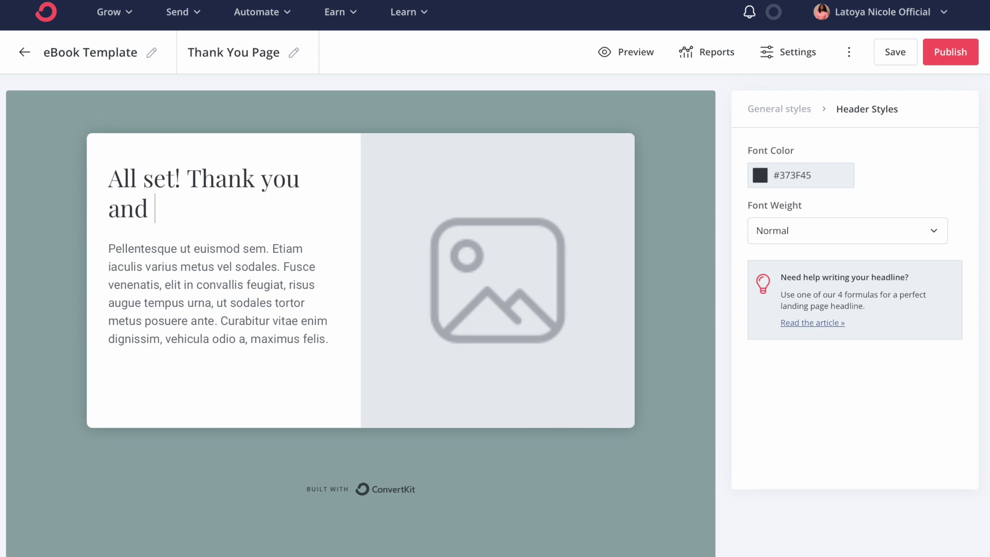
key("BackSpace")
key("BackSpace")
key("BackSpace")
key("BackSpace")
type("for signing up!")
left_click_drag(108, 249, 330, 339)
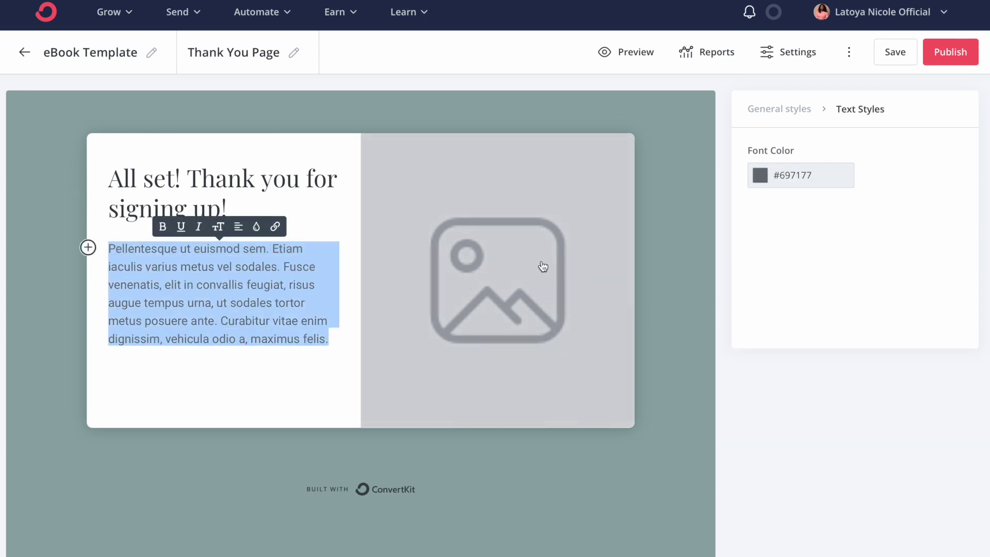
left_click(504, 278)
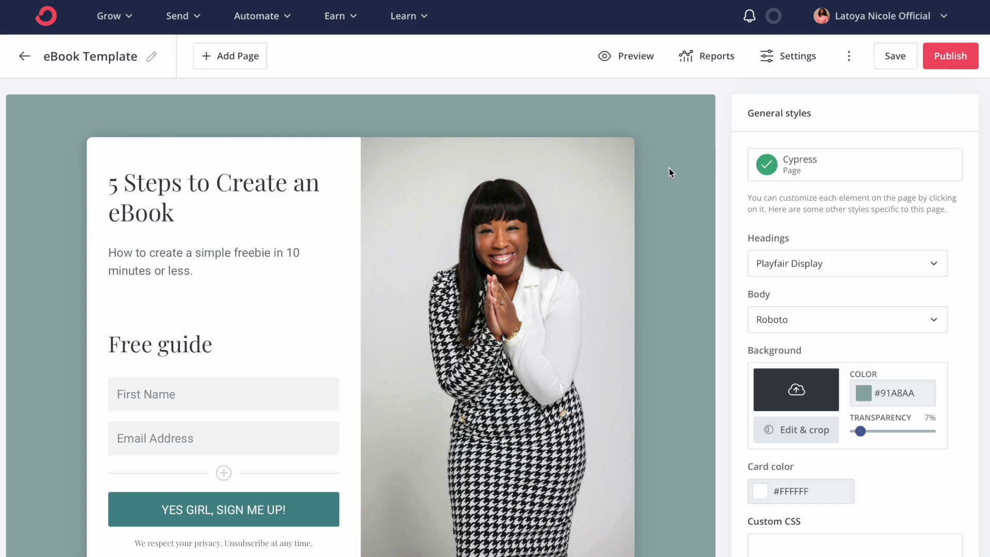
In Landing Page Settings, show a success message reading 'All set! Check your email in a few.'.
scroll(669, 170, "down", 1)
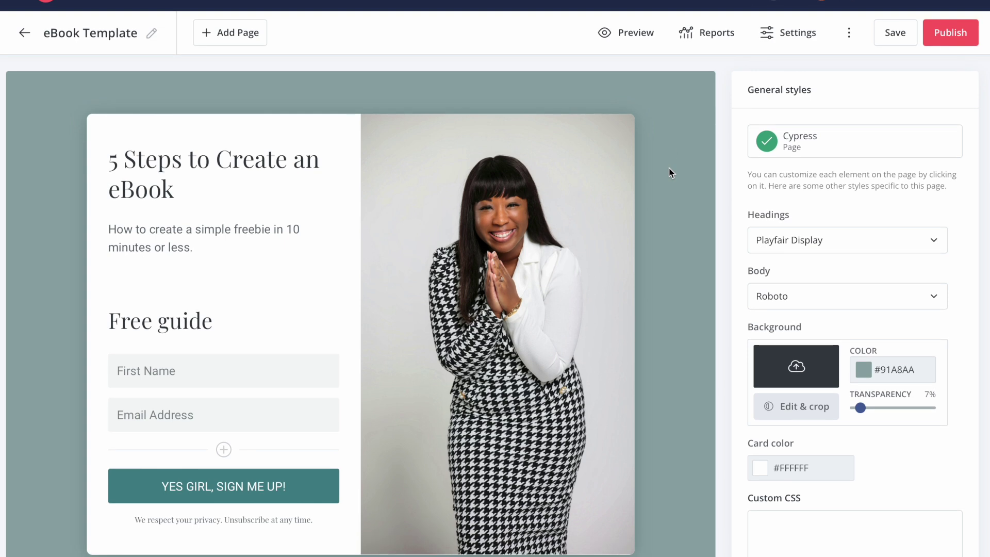
scroll(669, 170, "up", 1)
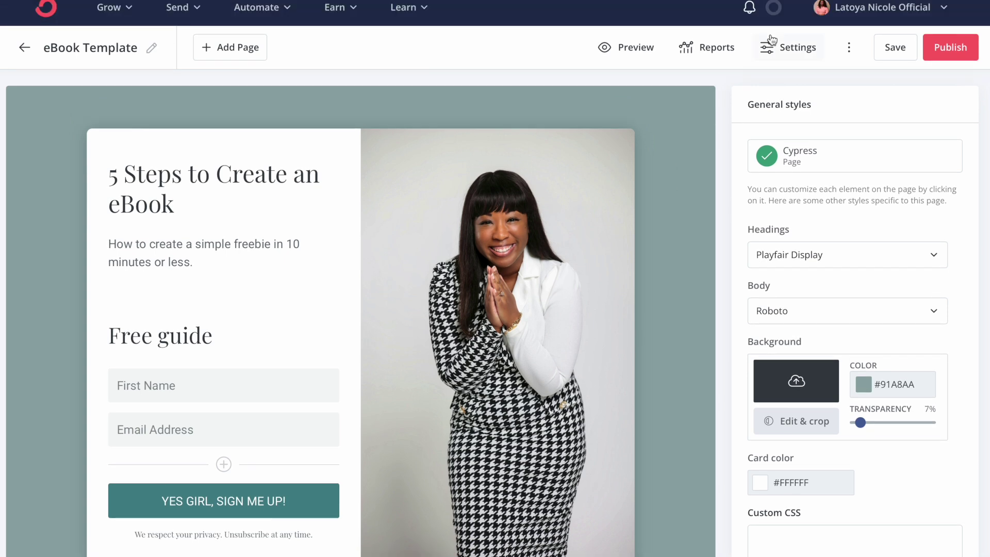
left_click(793, 53)
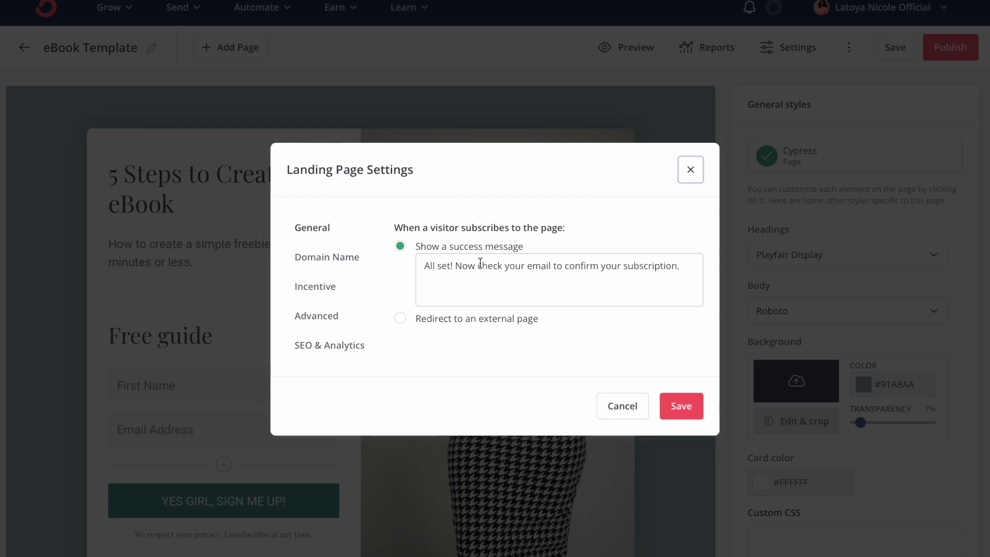
left_click(402, 320)
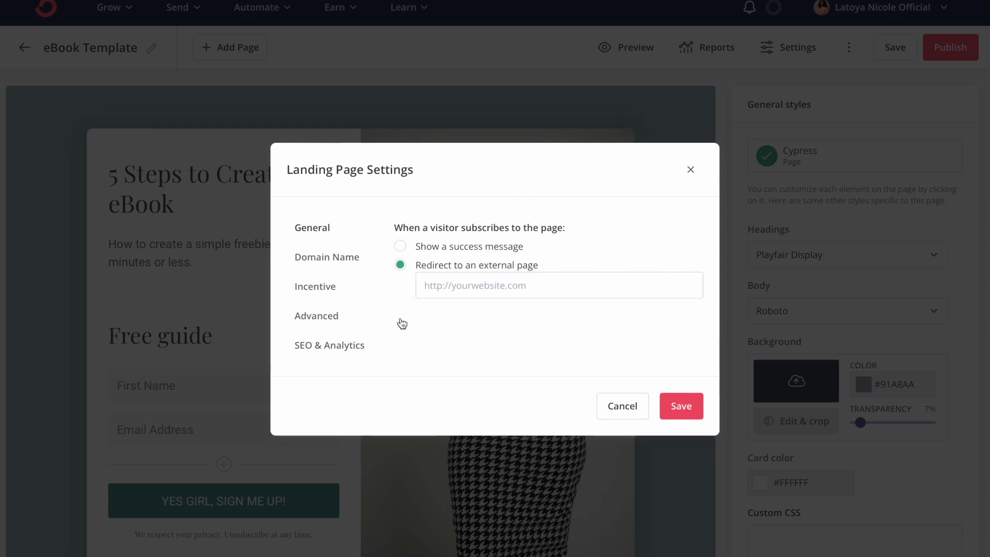
left_click(402, 247)
left_click(457, 282)
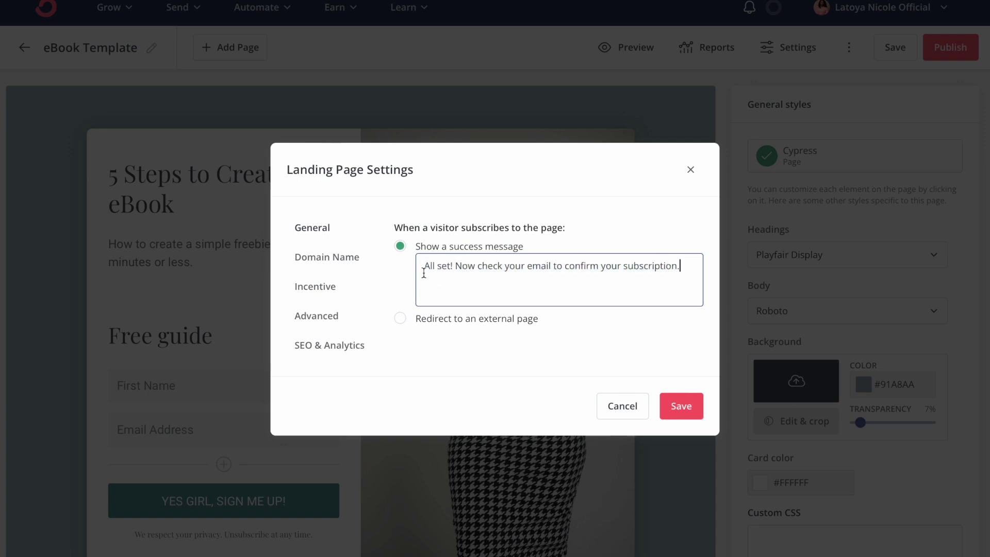
left_click(424, 265)
left_click(690, 267, "shift")
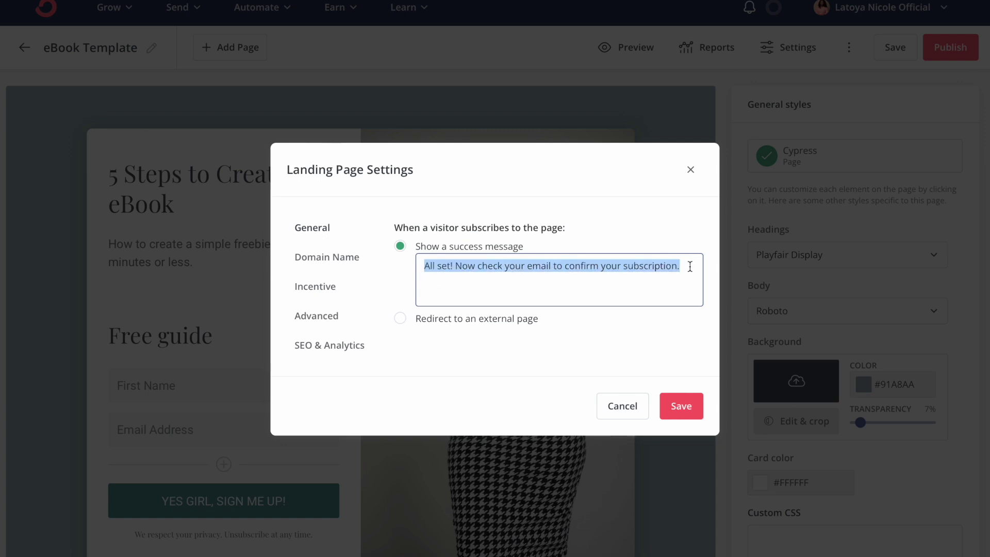
type("All set! Check your email in a few.")
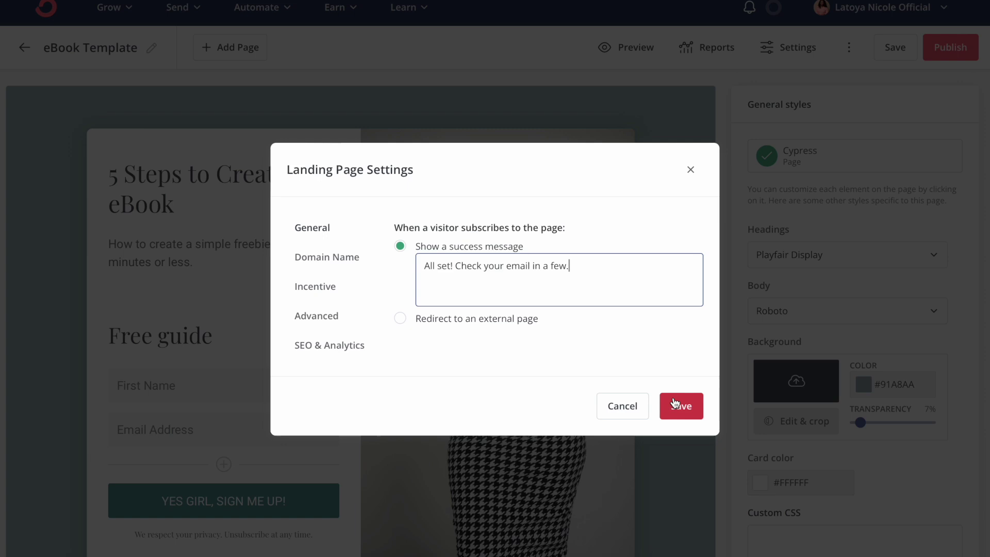
left_click(336, 274)
left_click(326, 292)
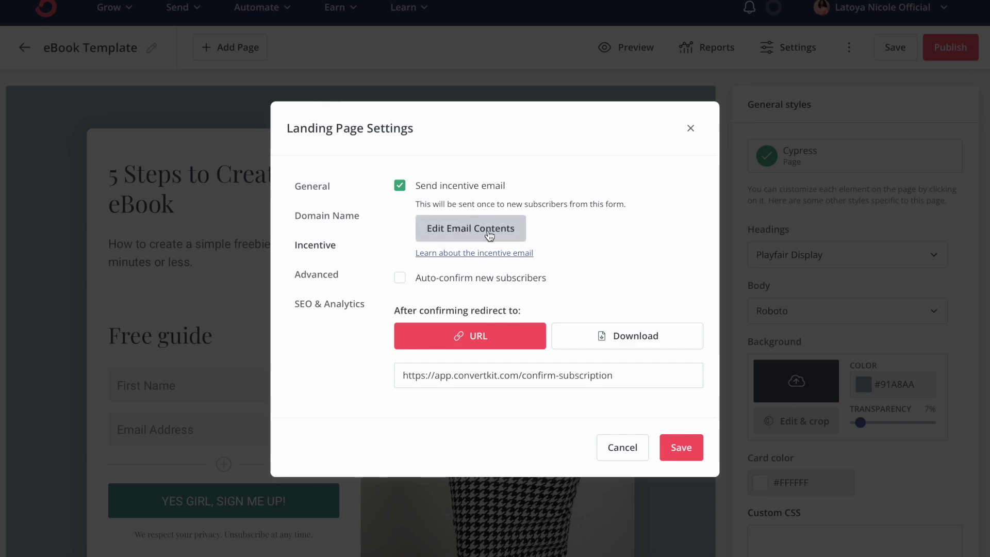
Change the incentive email subject to 'Welcome! Here is your free Guide!'.
left_click(489, 236)
left_click(114, 220)
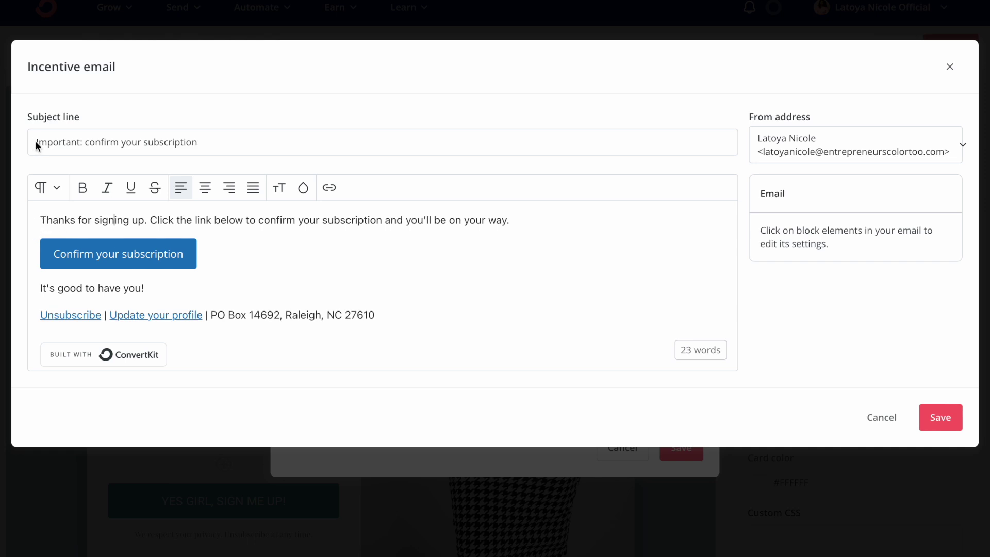
left_click(196, 143)
left_click_drag(41, 222, 197, 233)
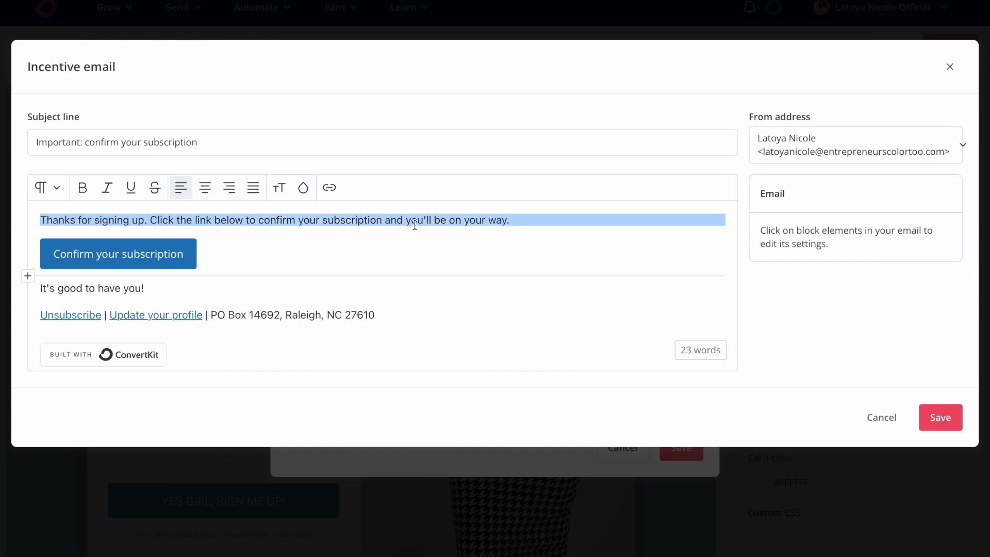
left_click(518, 222)
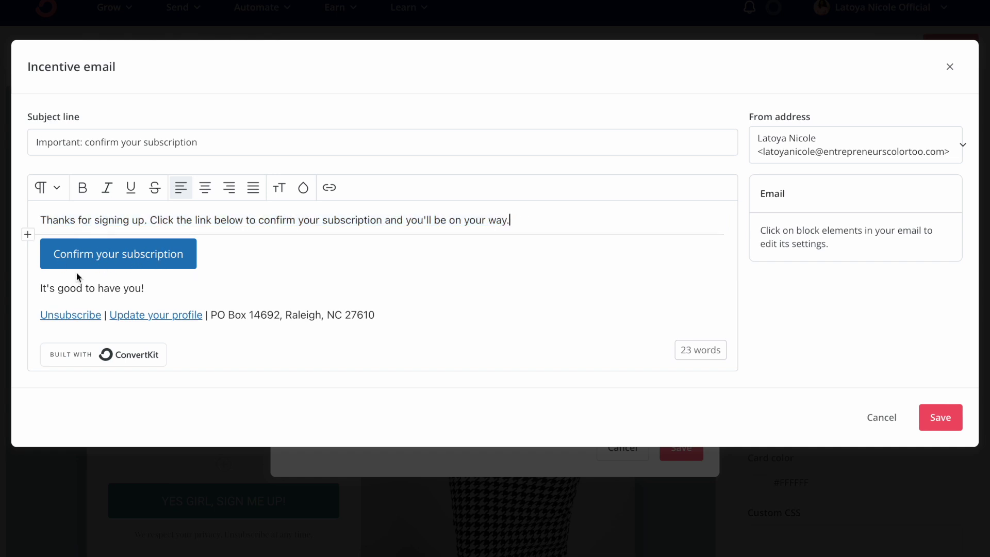
left_click_drag(40, 288, 176, 287)
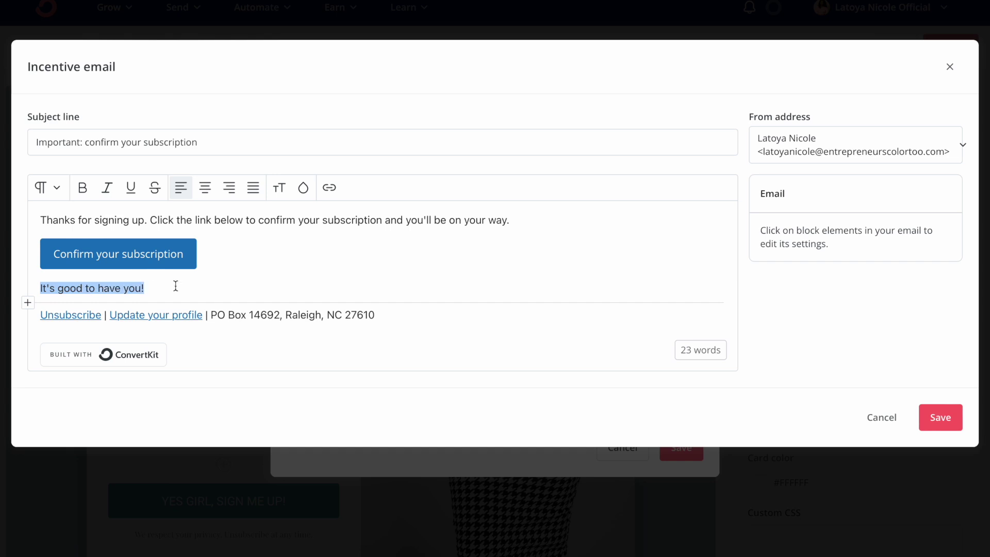
left_click_drag(201, 142, 7, 140)
type("Welcome! Here is your")
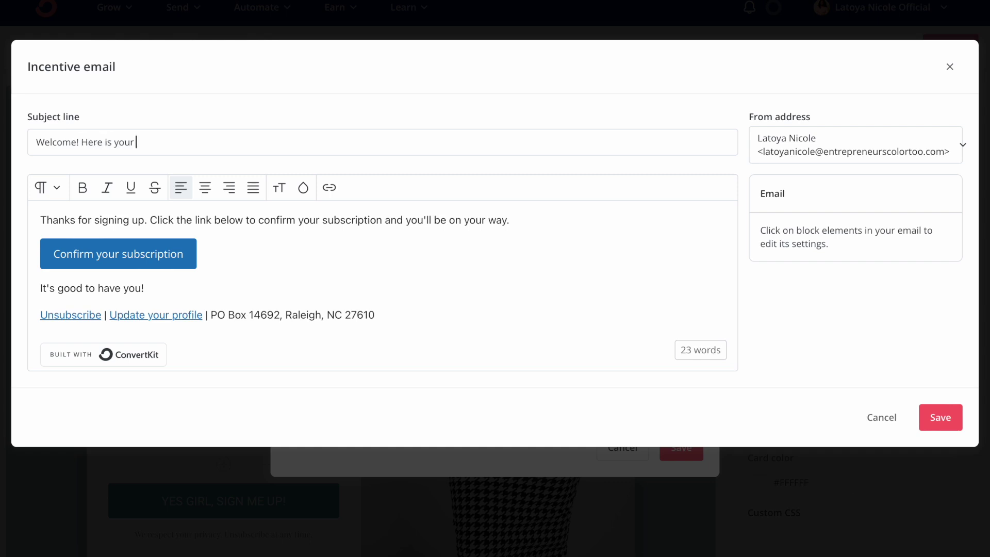
type(" free Guide")
type("!")
Delete the confirmation instructions from the body and relabel the button 'Download your Guide'.
left_click_drag(41, 221, 431, 230)
key("BackSpace")
left_click(179, 280)
left_click_drag(183, 280, 59, 274)
type("Download your")
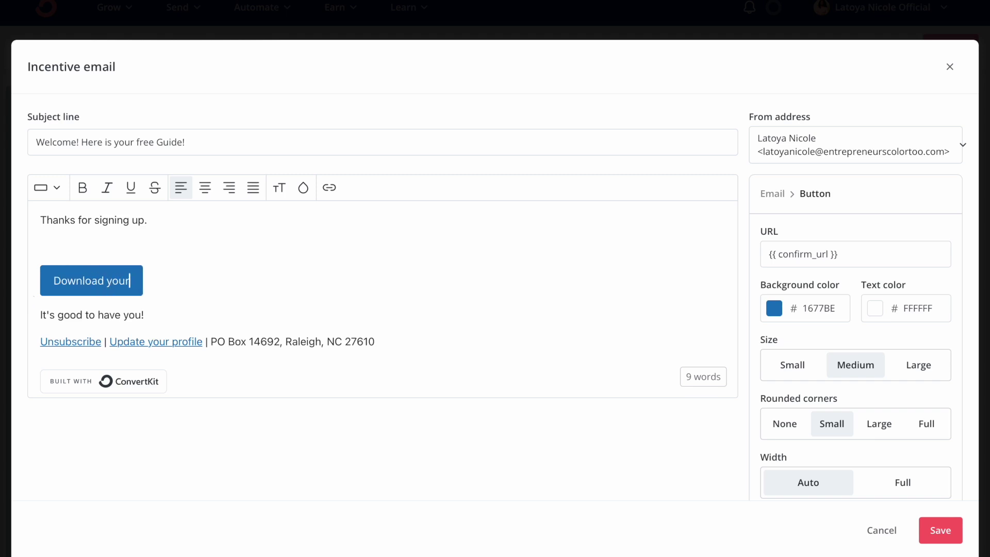
type(" Guide")
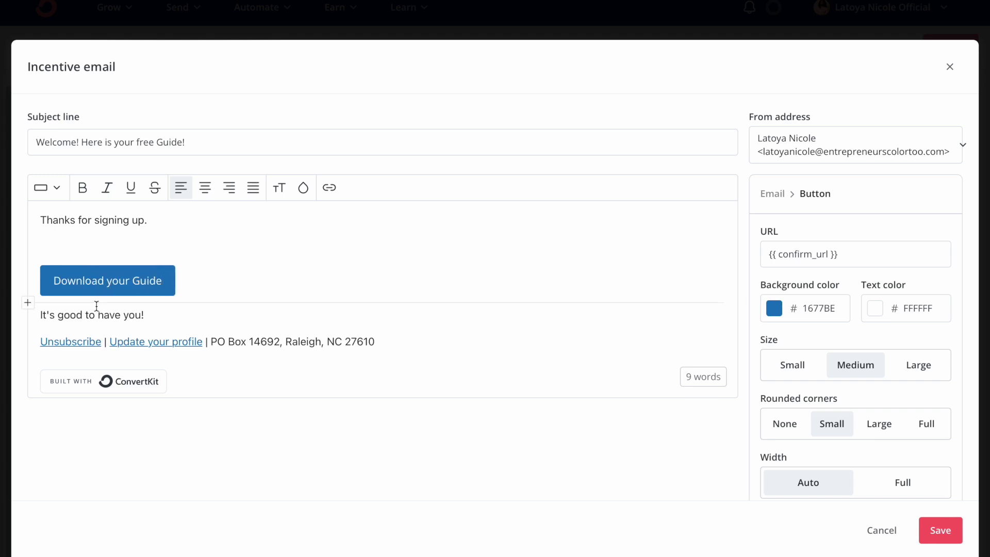
Give the email button background colour 2881C2 and Medium size, then save the email.
scroll(799, 263, "down", 1)
left_click(802, 268)
mouse_move(853, 214)
left_mouse_down()
mouse_move(838, 271)
mouse_move(842, 217)
left_mouse_up()
left_click(798, 217)
left_click(857, 216)
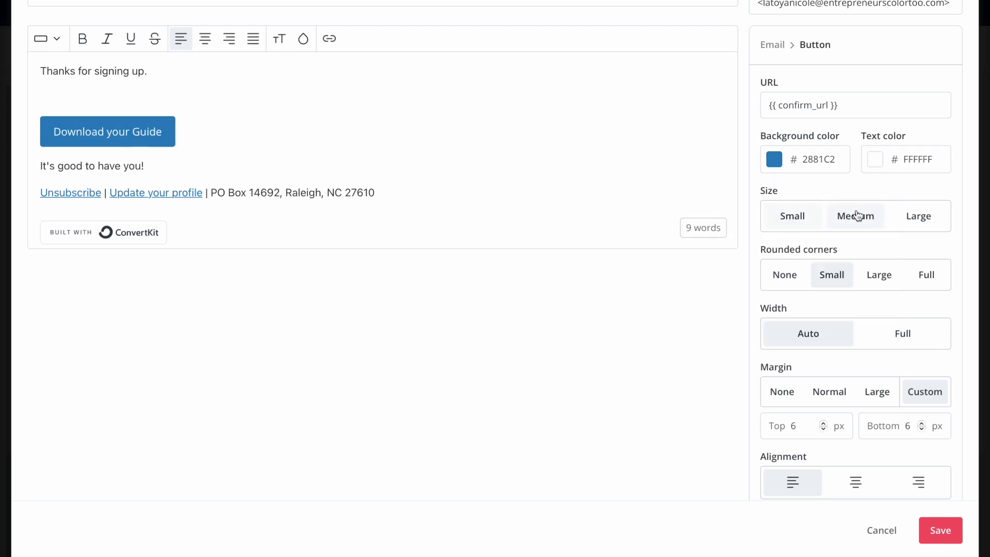
scroll(620, 345, "up", 3)
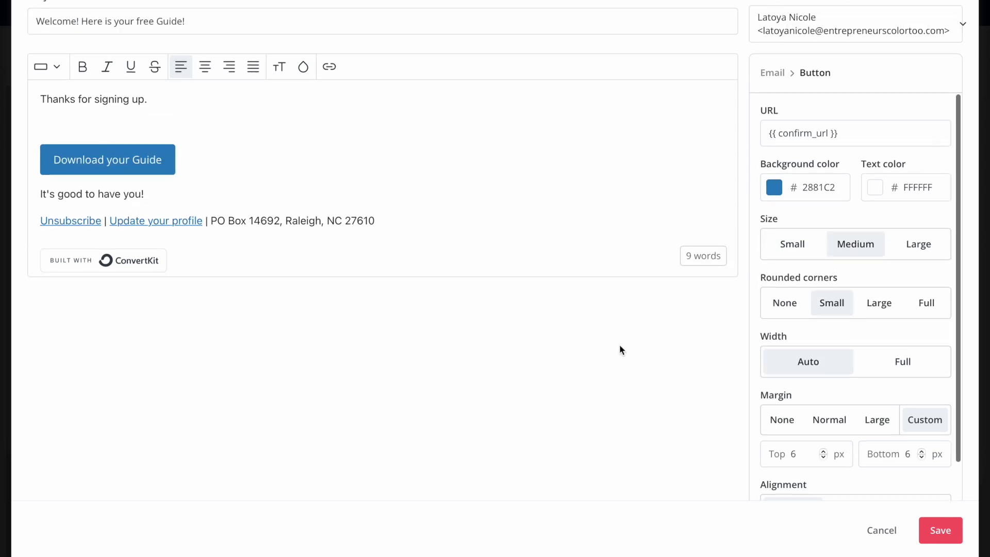
left_click(946, 543)
left_click_drag(394, 310, 433, 309)
triple_click(552, 311)
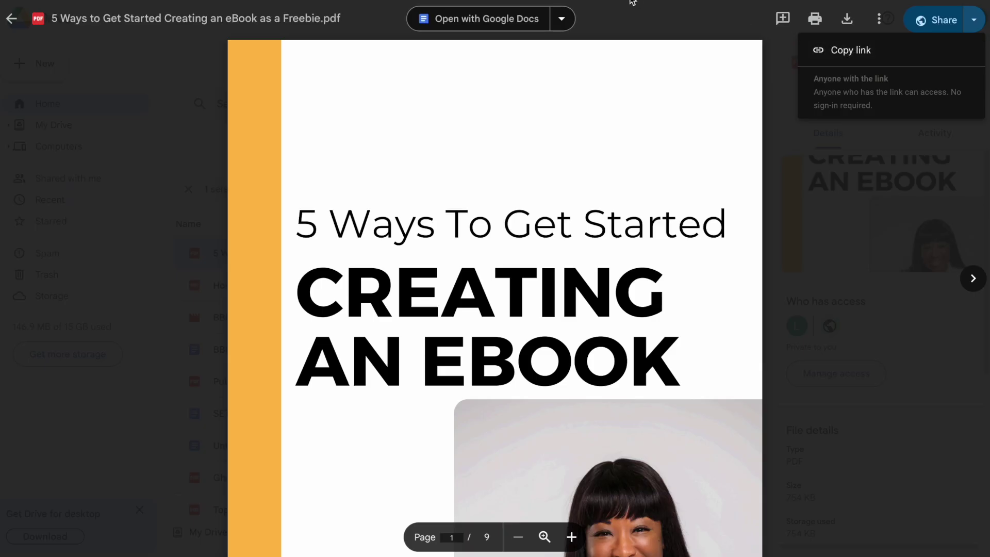
Select the existing after-confirmation redirect URL in Landing Page Settings for replacement.
scroll(559, 148, "down", 4)
scroll(559, 148, "up", 3)
scroll(559, 148, "down", 5)
scroll(559, 148, "down", 10)
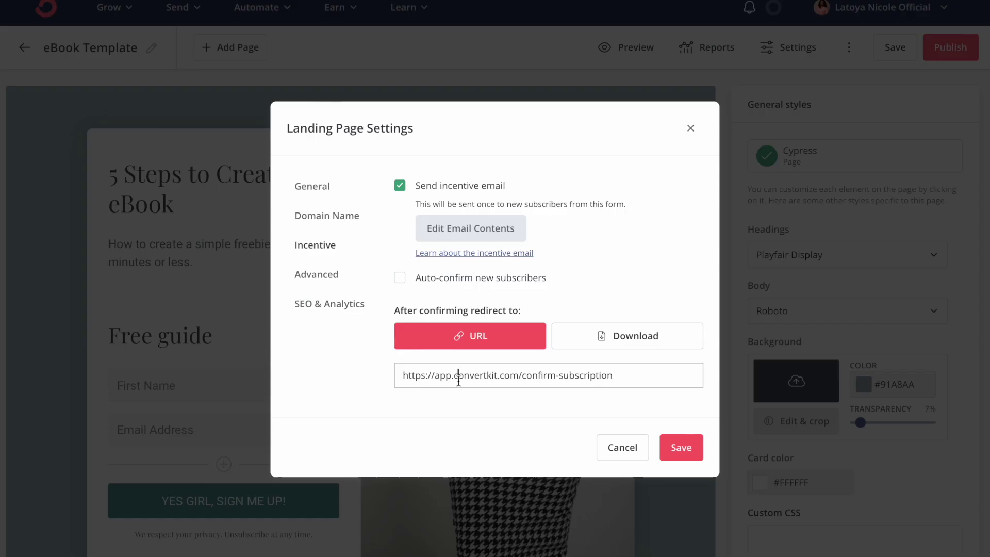
triple_click(459, 380)
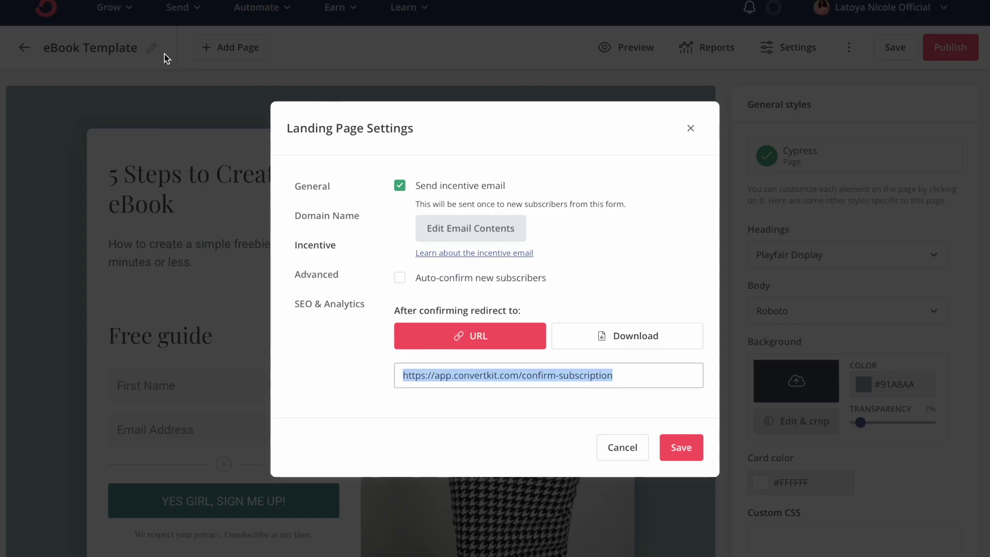
Paste the copied Google Drive PDF link as the redirect, then save the settings and landing page.
right_click(85, 2)
left_click(118, 7)
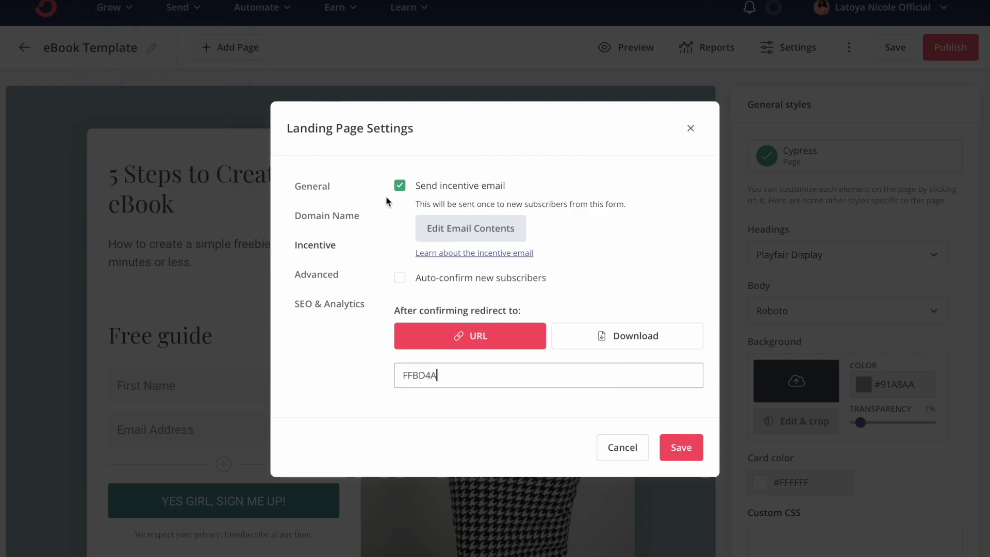
left_click(681, 447)
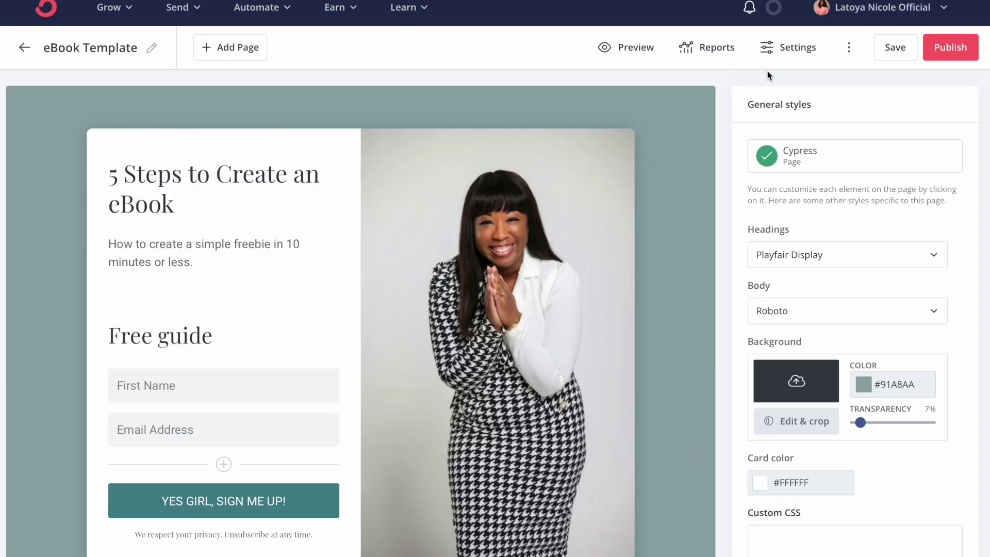
left_click(895, 48)
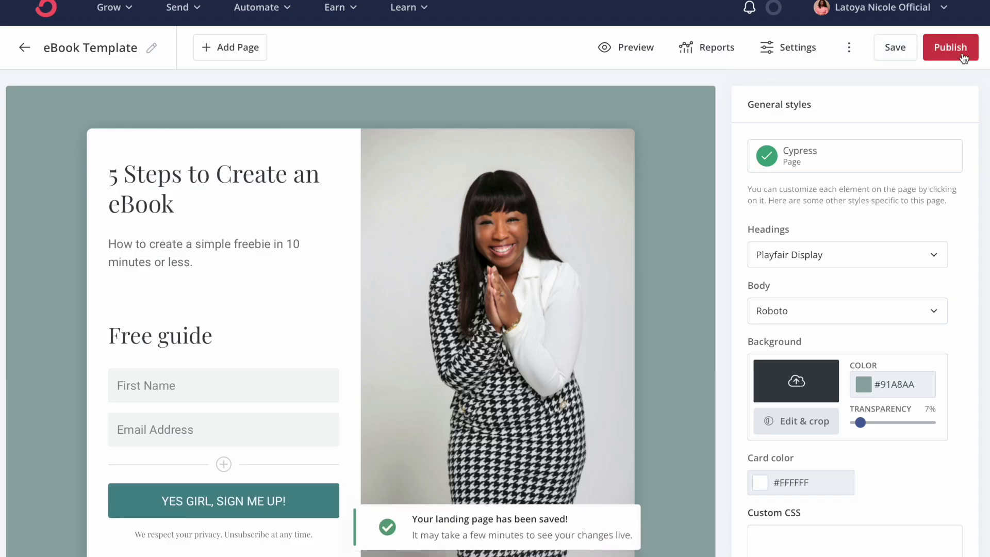
Preview the finished landing page, exit the preview, and publish it.
left_click(633, 50)
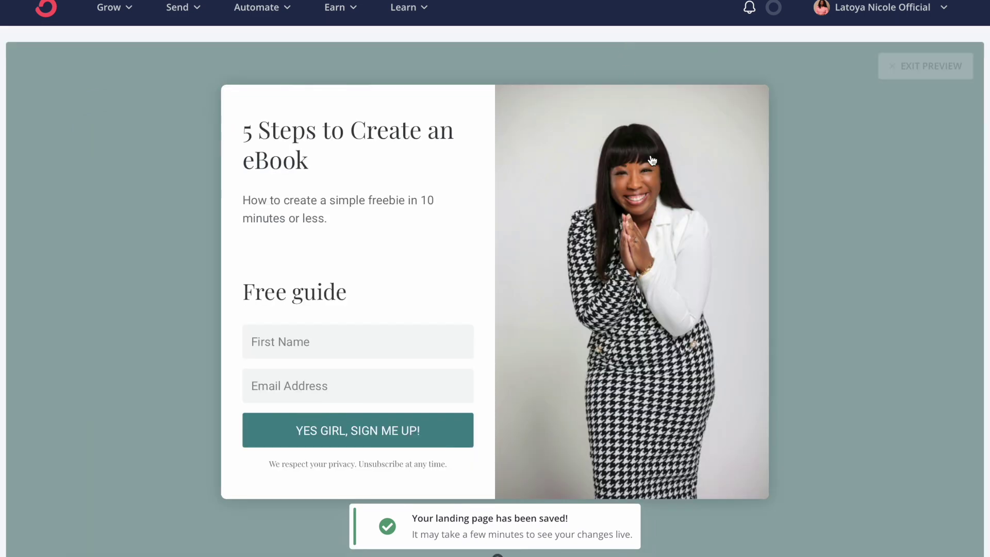
scroll(652, 160, "down", 5)
scroll(652, 160, "up", 5)
scroll(652, 160, "down", 1)
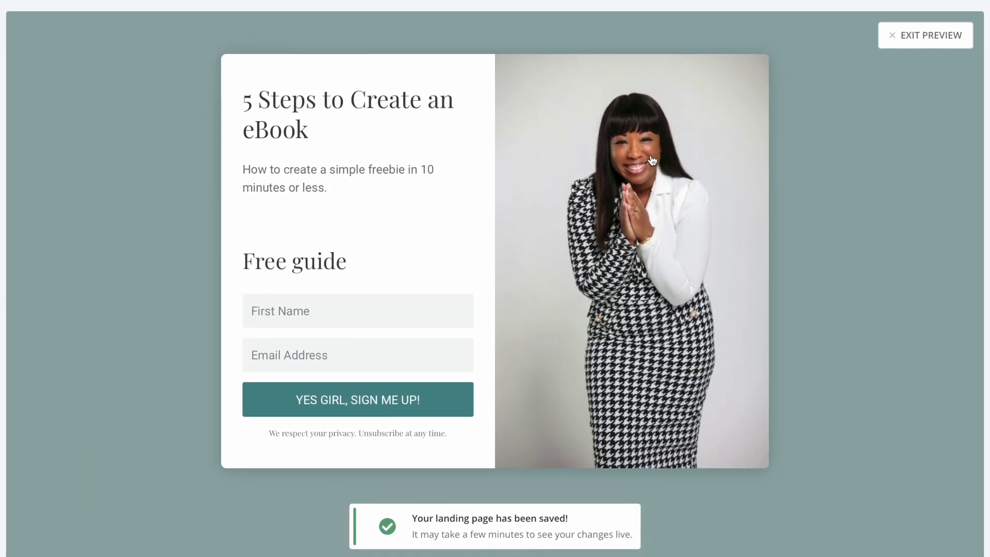
left_click(958, 34)
left_click(960, 33)
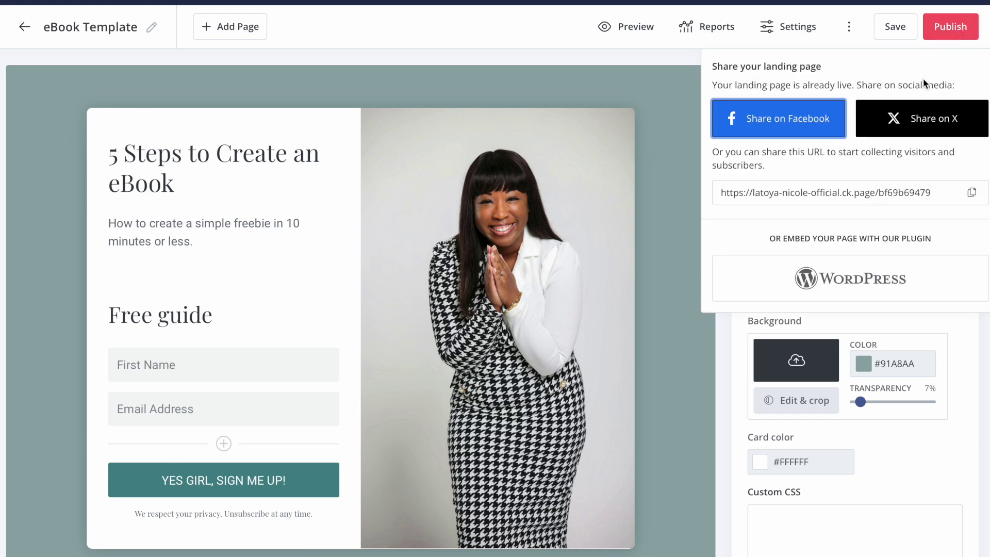
Copy the eBook landing page's public share URL and view the live page with its signup form.
left_click(973, 193)
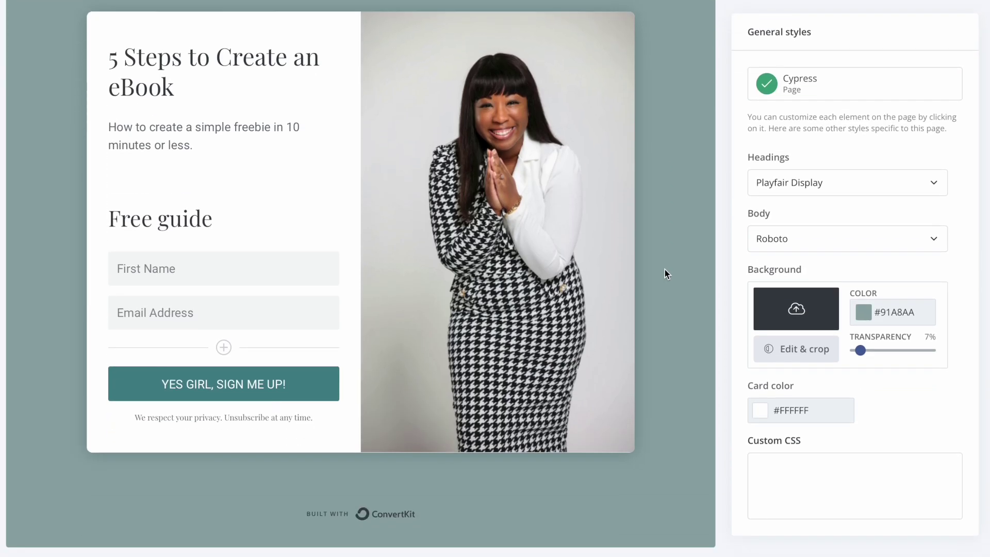
scroll(665, 274, "down", 2)
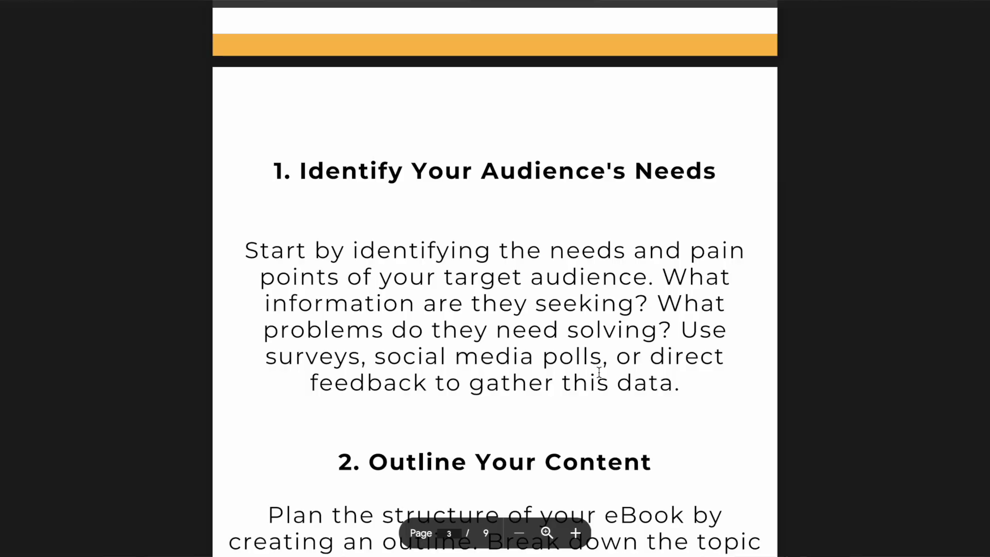
scroll(599, 371, "down", 10)
scroll(599, 372, "up", 10)
scroll(599, 371, "up", 20)
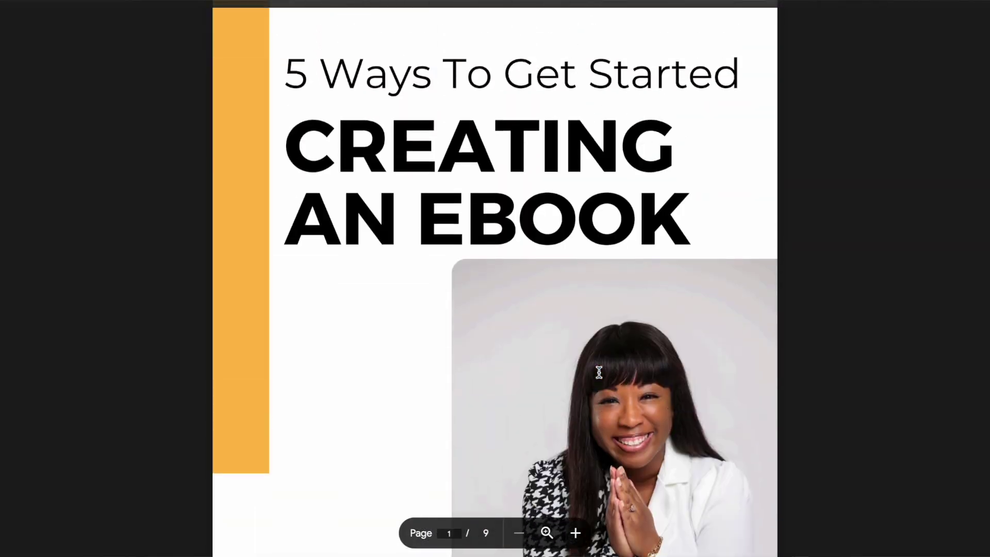